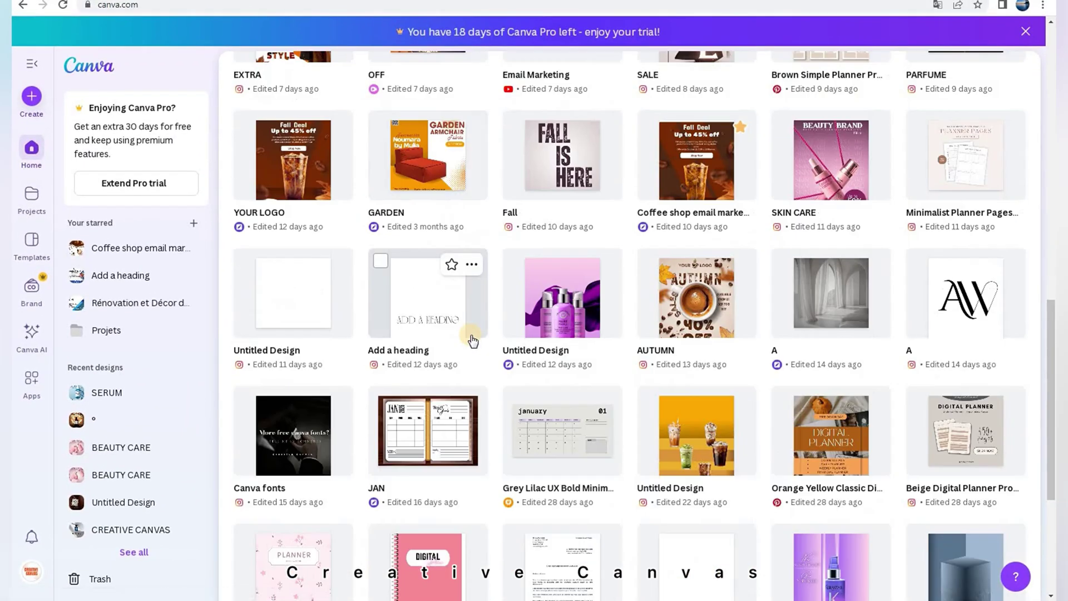
Open Canva's Create a design dialog from the home page sidebar
scroll(471, 341, "up", 2)
scroll(418, 348, "down", 3)
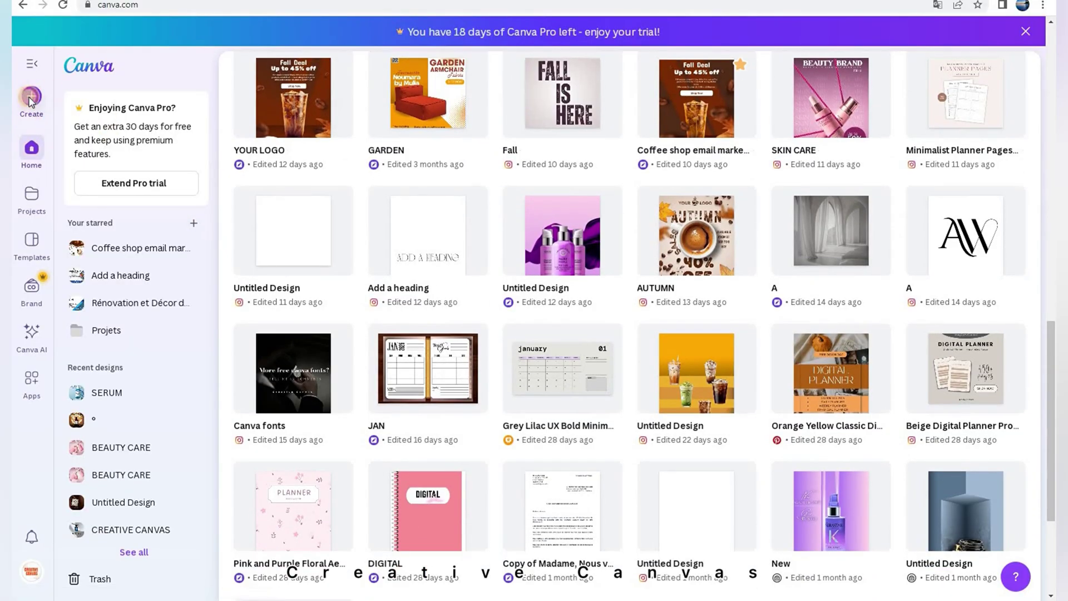
left_click(31, 97)
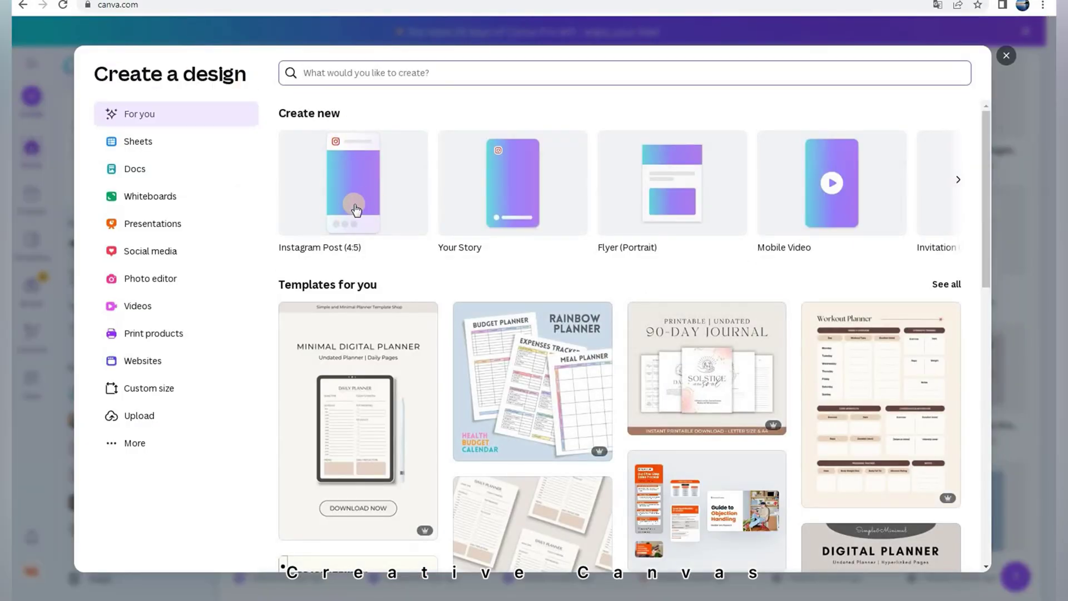
Start a blank Instagram Post (4:5) and give its page a diagonal gradient background
left_click(356, 209)
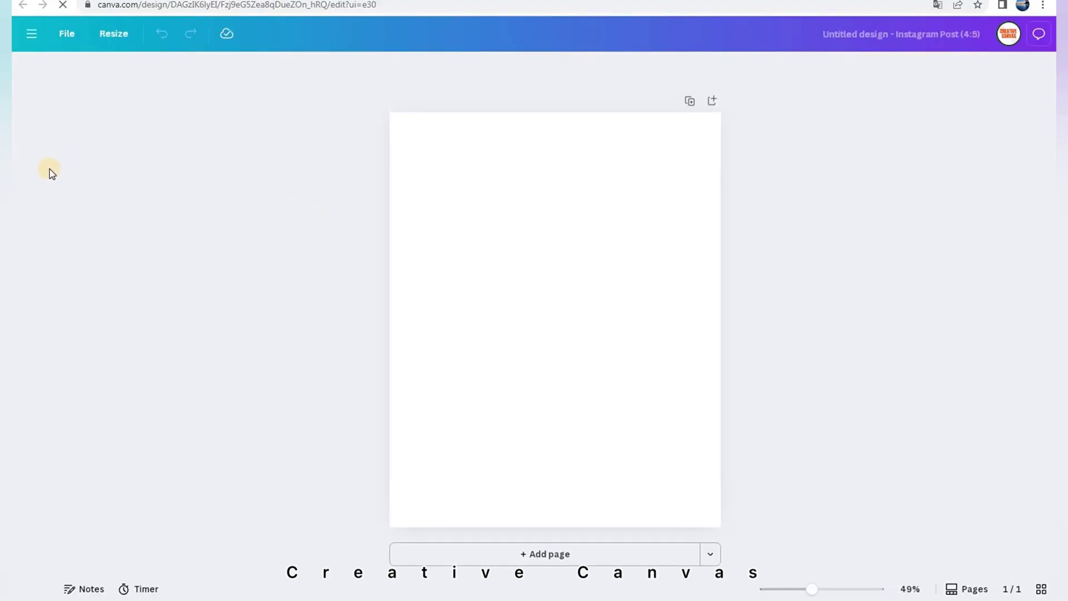
left_click(444, 291)
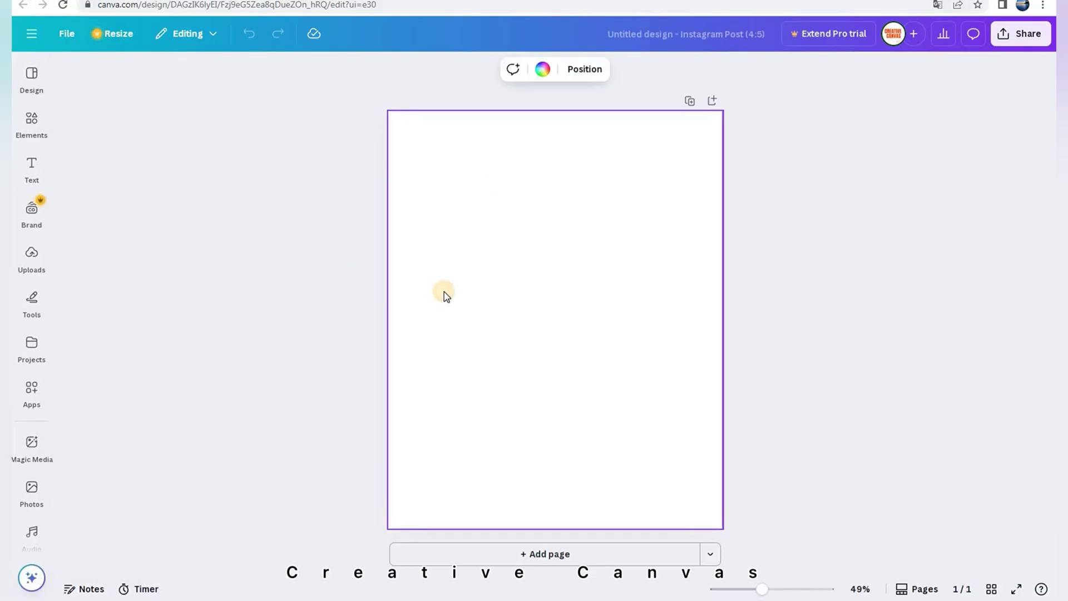
left_click(542, 69)
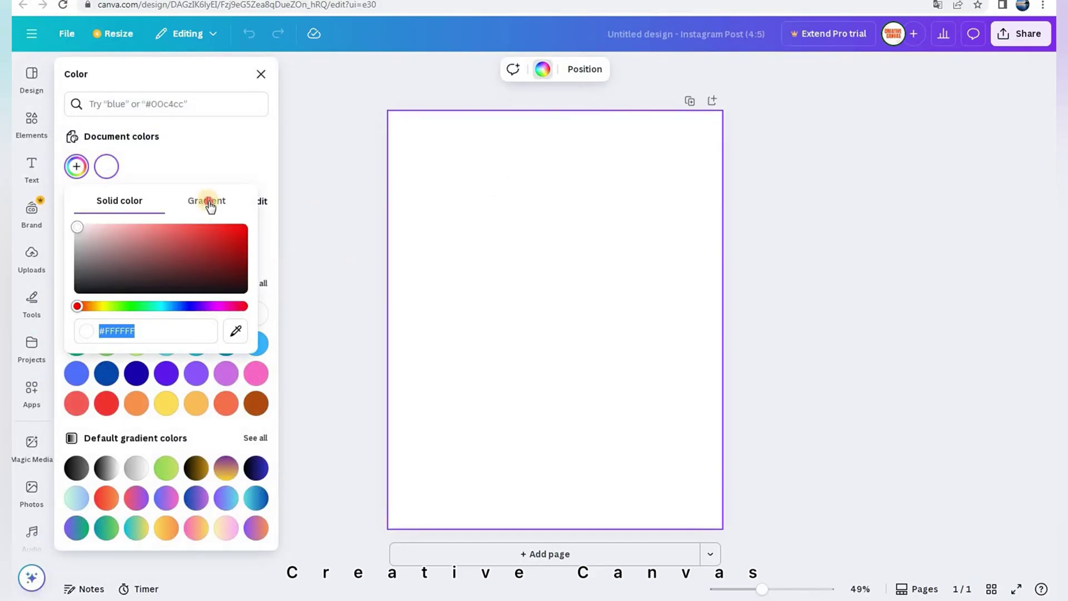
left_click(208, 204)
left_click(120, 312)
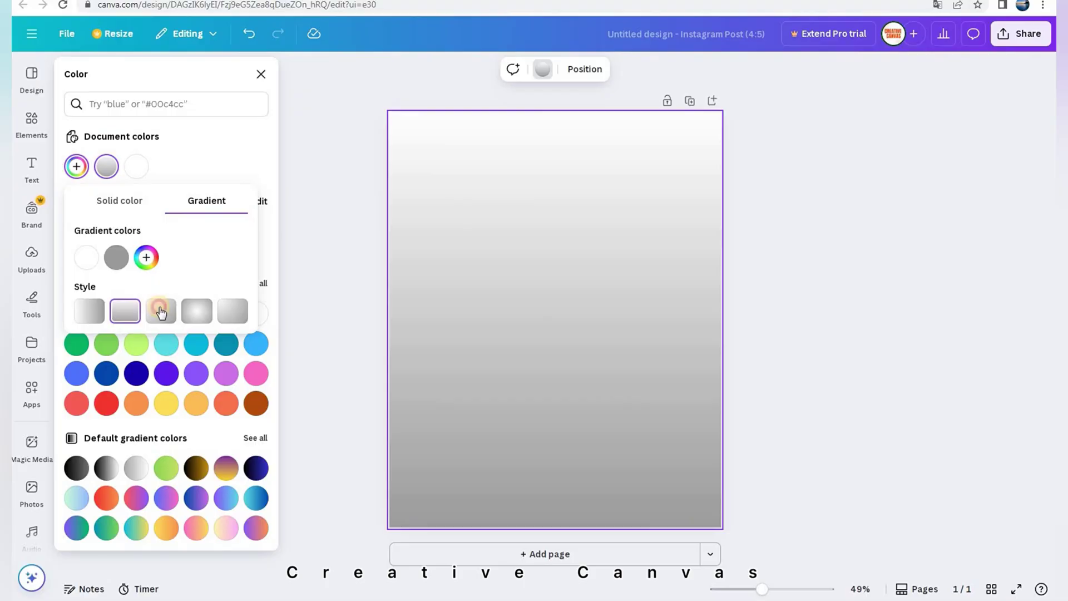
left_click(161, 311)
Set the gradient's second colour to light blue #51A4C2
left_click(117, 258)
left_click(158, 404)
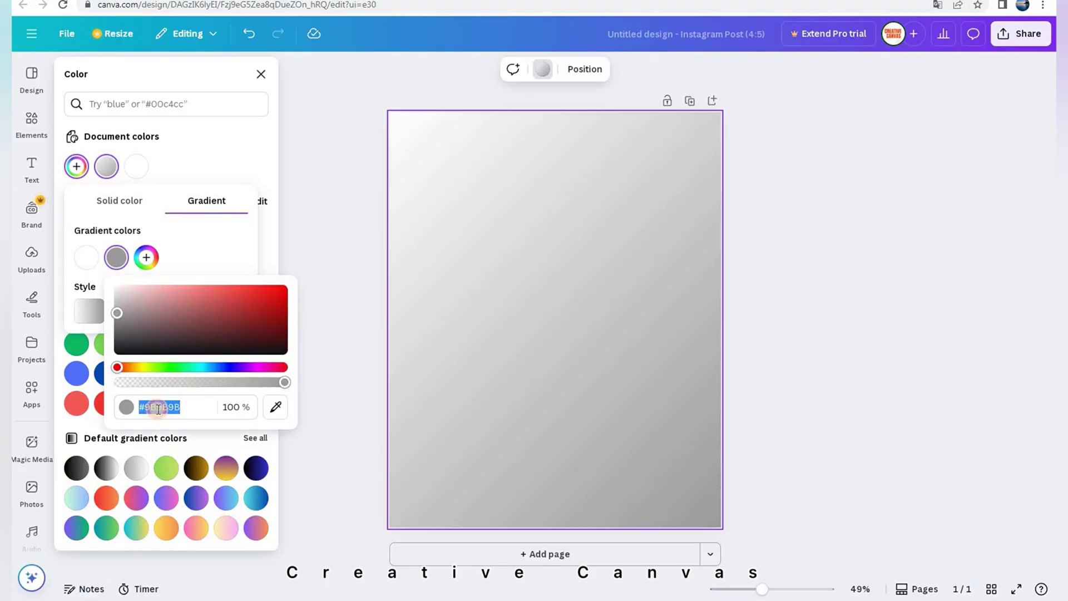
type("51A4C2")
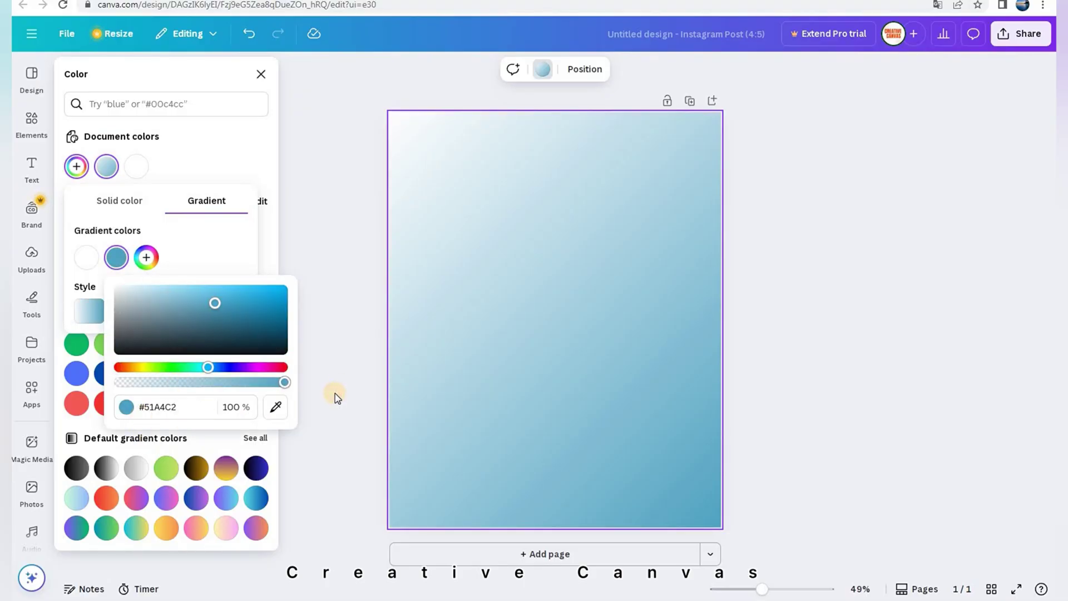
left_click(337, 398)
left_click(32, 122)
left_click(31, 167)
Add a triangle from Shapes, rotate it -90° and stretch it into a long wedge
left_click(40, 129)
scroll(190, 370, "down", 10)
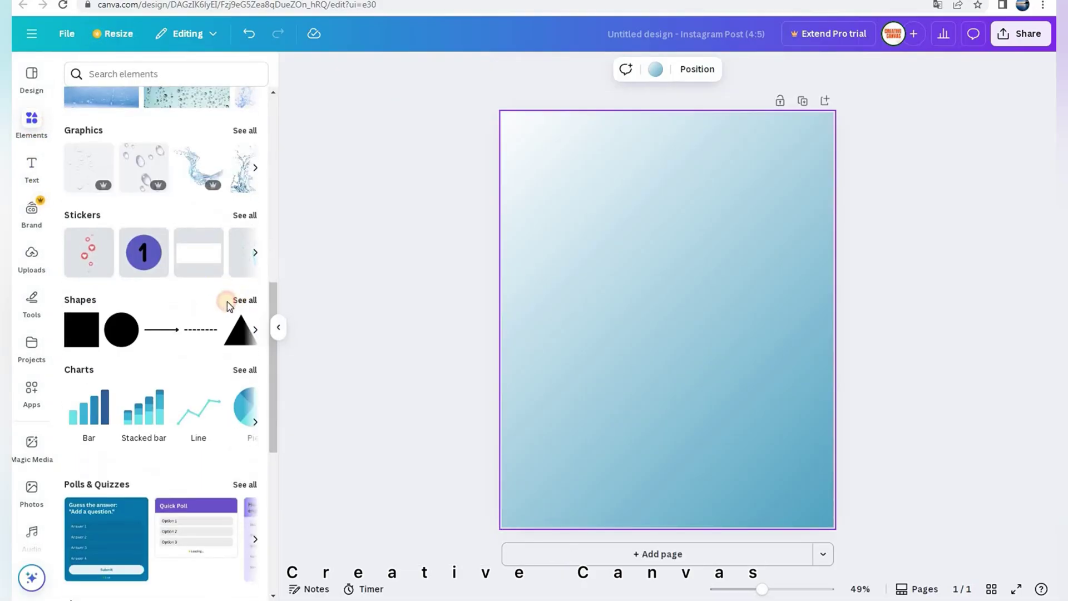
left_click(227, 305)
left_click(201, 299)
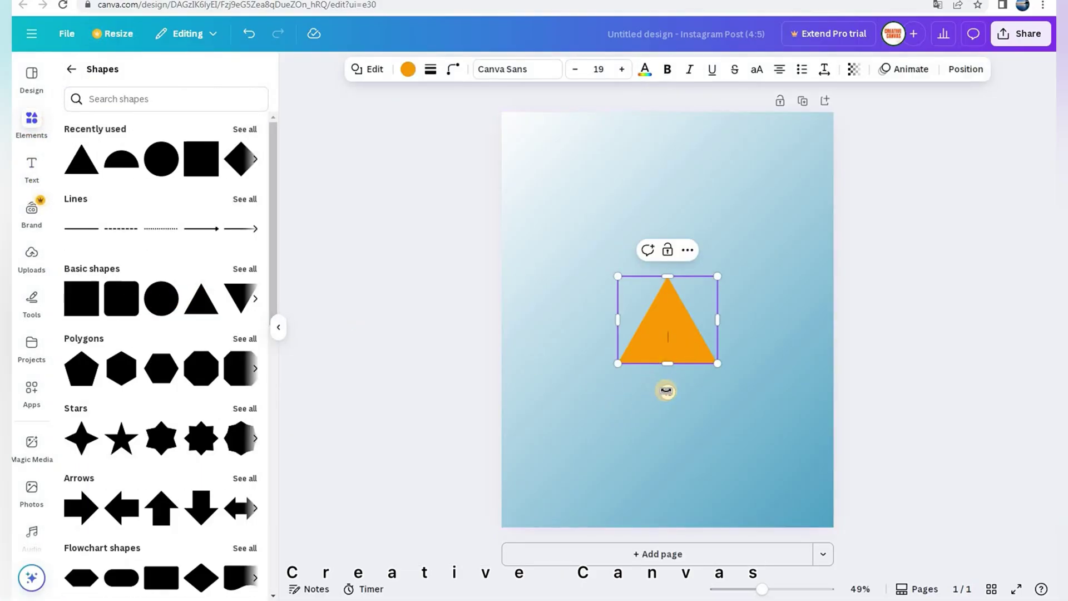
left_click_drag(724, 350, 736, 322)
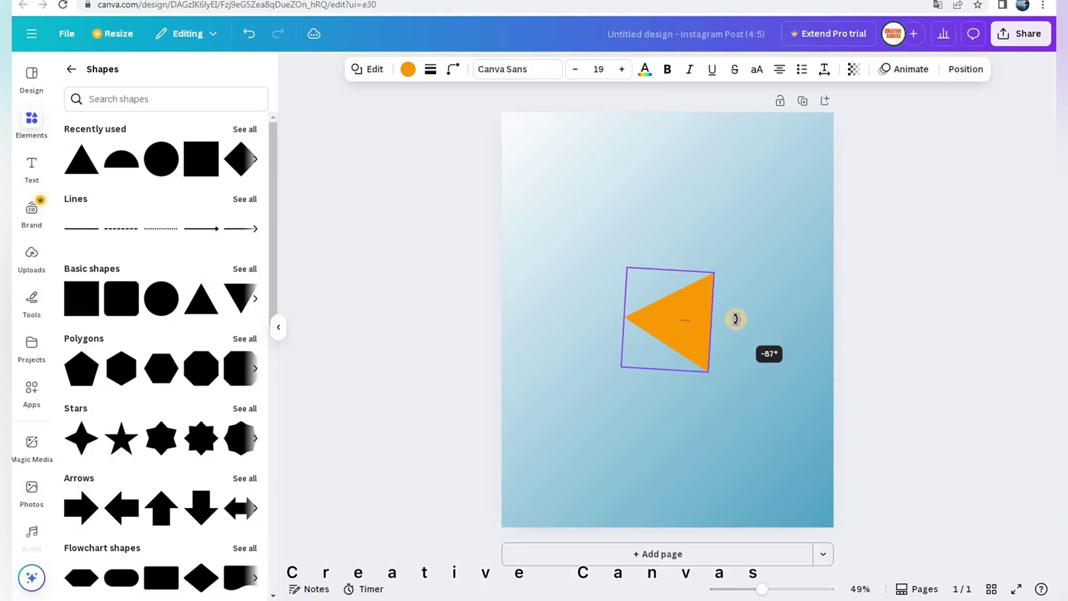
left_click_drag(611, 327, 472, 331)
Recolour the wedge a pale blue sampled from the background and snap it to the page bottom
left_click(408, 69)
left_click(78, 162)
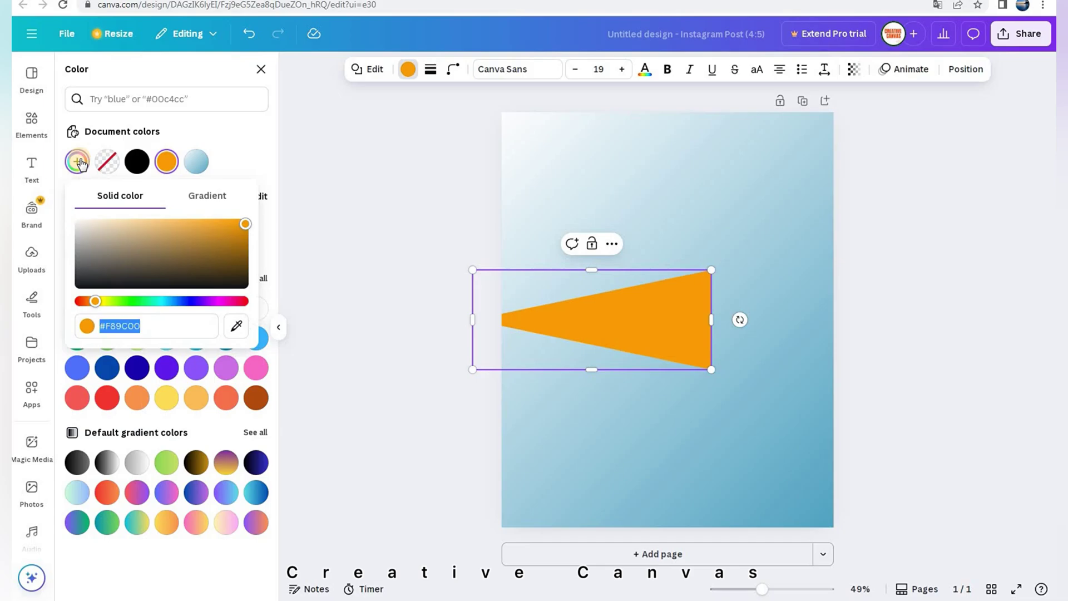
left_click(179, 305)
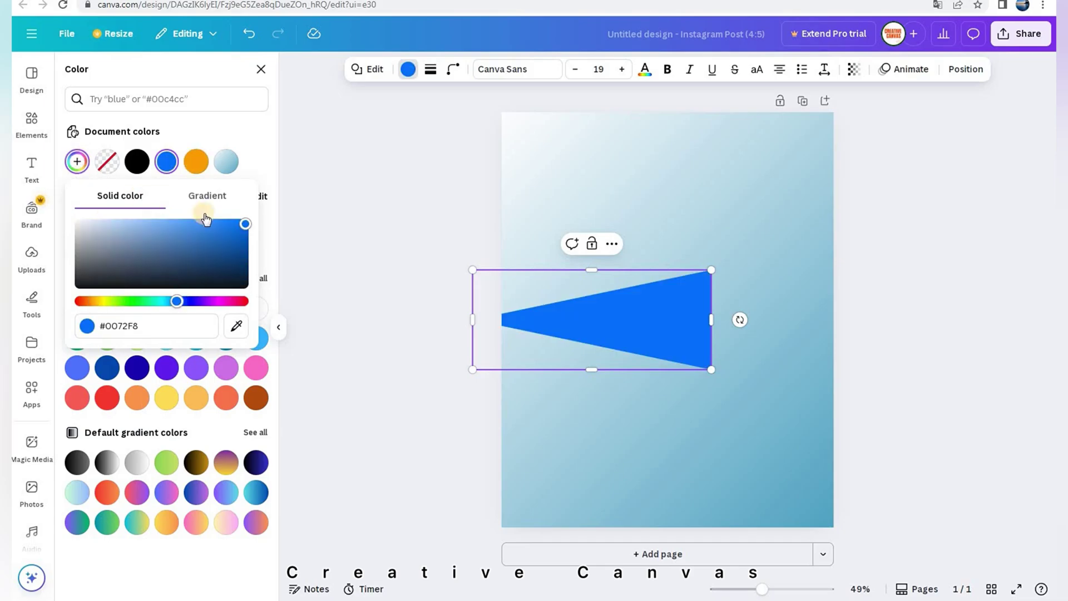
left_click(809, 459)
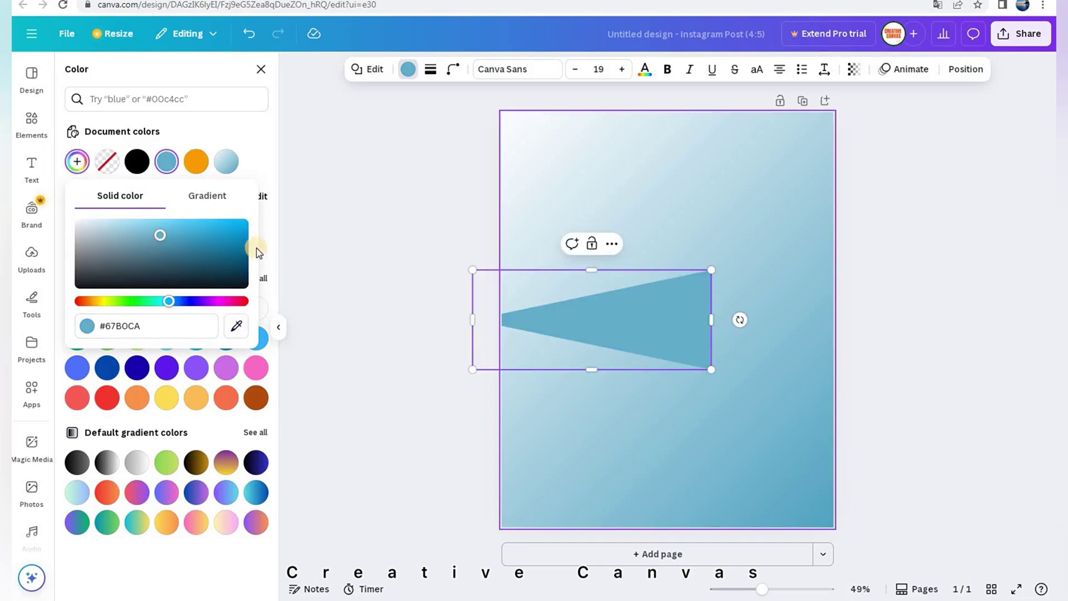
left_click_drag(159, 232, 94, 224)
key("Escape")
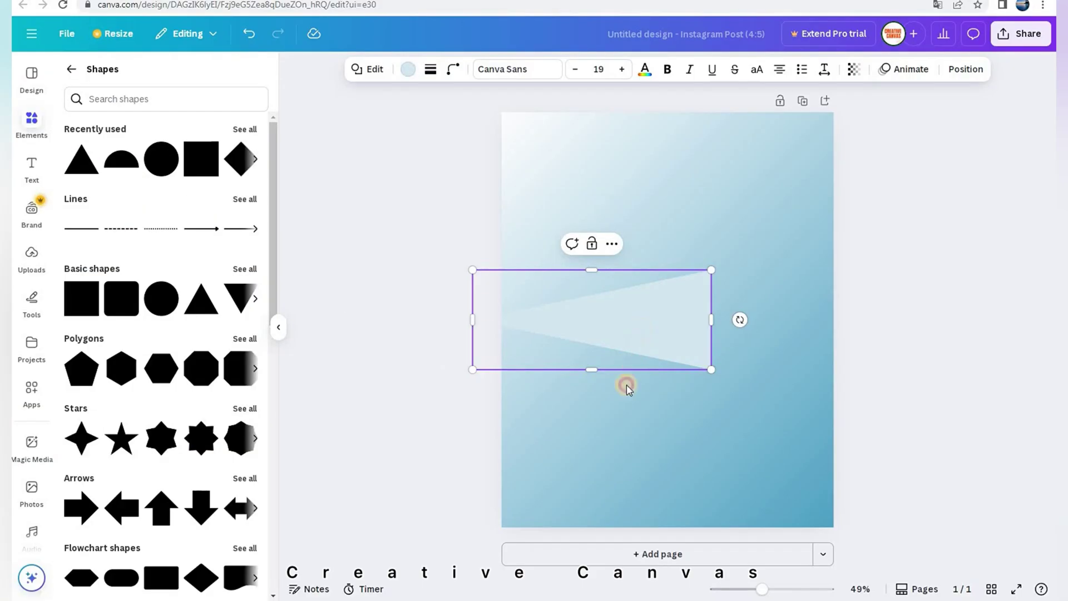
left_click_drag(625, 322, 615, 482)
left_click_drag(703, 429, 750, 393)
Duplicate the wedge, turn the copy around at the bottom right and colour it dark grey #626E72
left_click(607, 367)
mouse_move(783, 467)
left_mouse_down()
mouse_move(460, 403)
mouse_move(469, 462)
mouse_move(786, 460)
mouse_move(777, 460)
left_mouse_up()
left_click(393, 69)
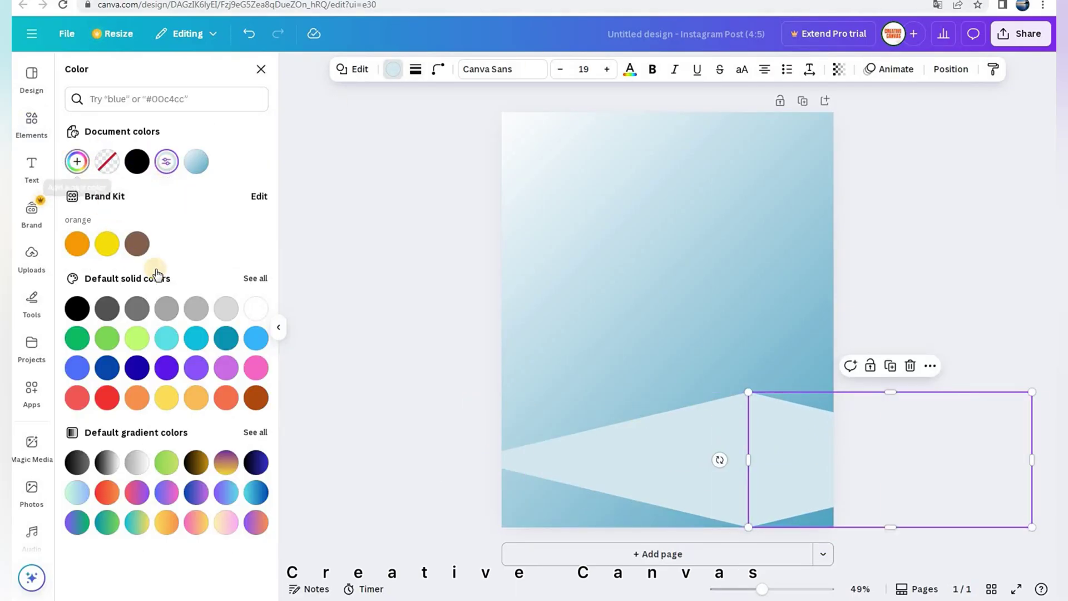
left_click(76, 162)
left_click_drag(98, 232, 102, 257)
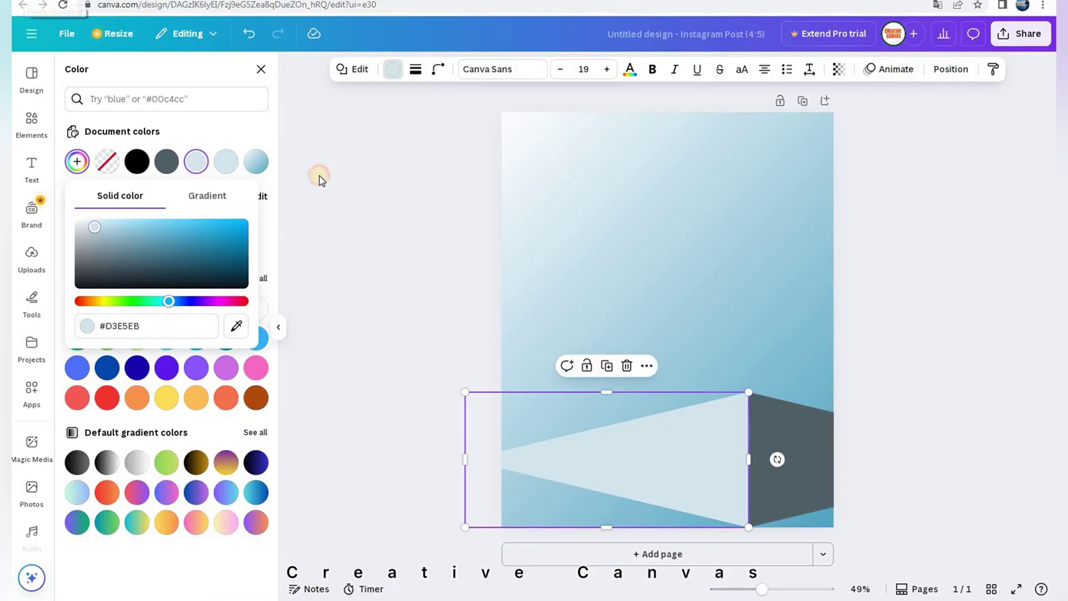
left_click(386, 229)
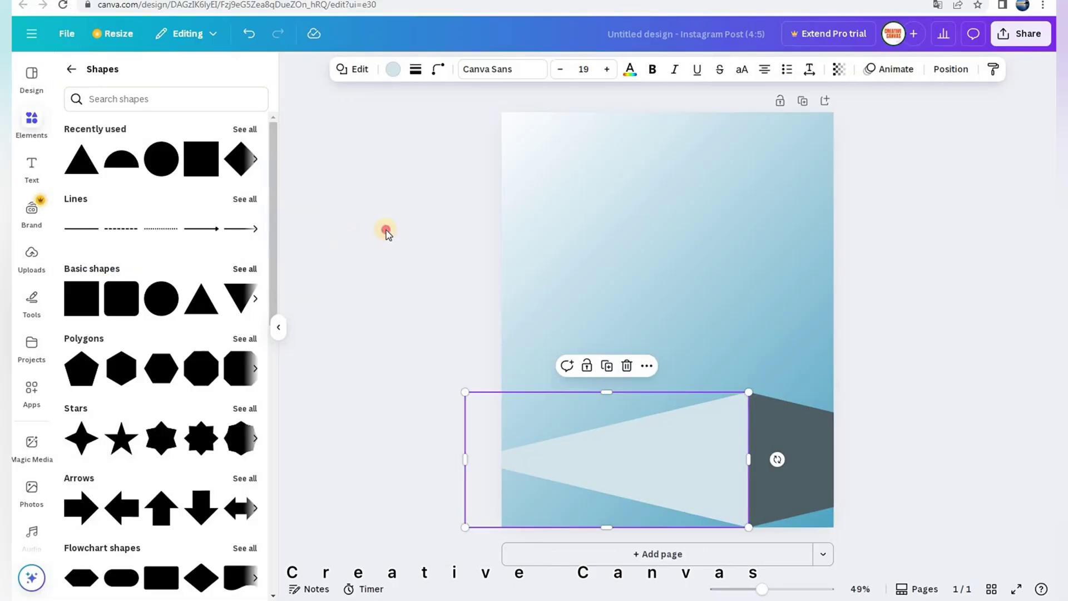
left_click(206, 153)
Add a square and stretch it into a wide rectangle at the poster's bottom-left
left_click(203, 153)
left_click(201, 171)
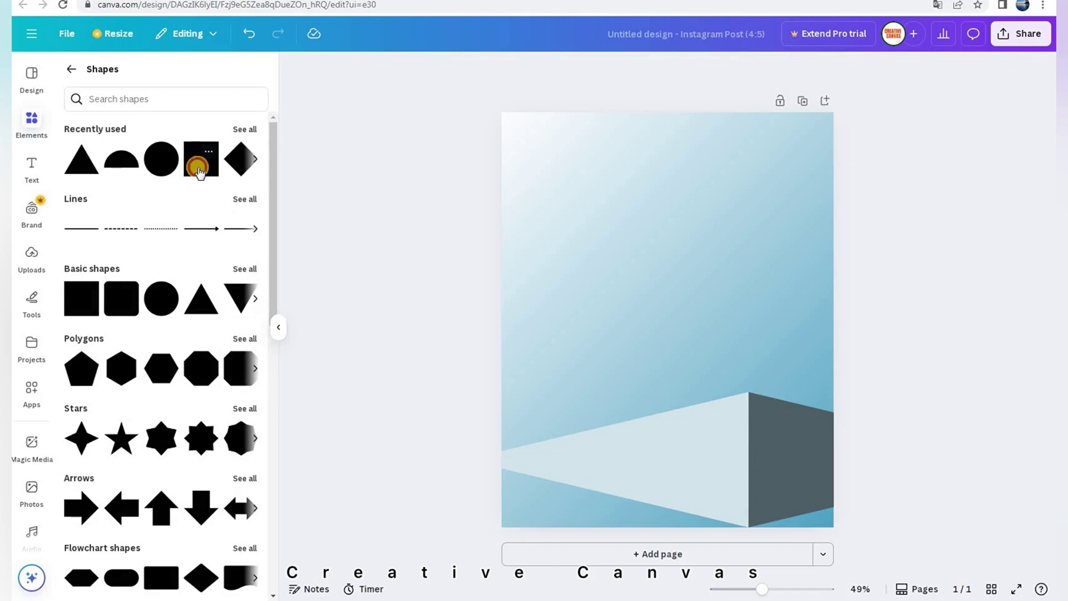
left_click(202, 176)
left_click_drag(675, 293, 524, 480)
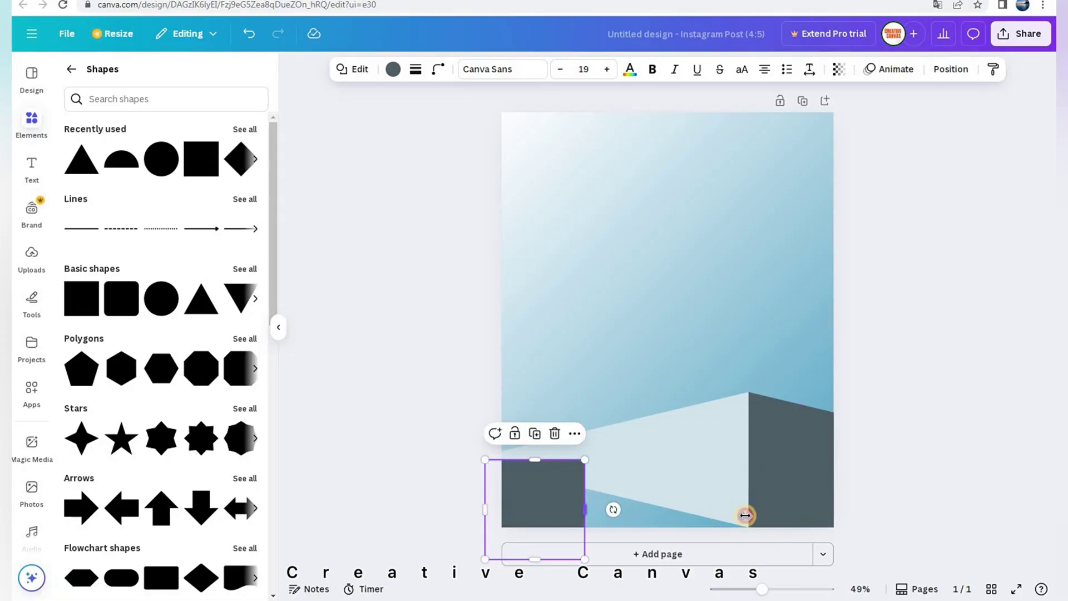
left_click_drag(745, 515, 744, 518)
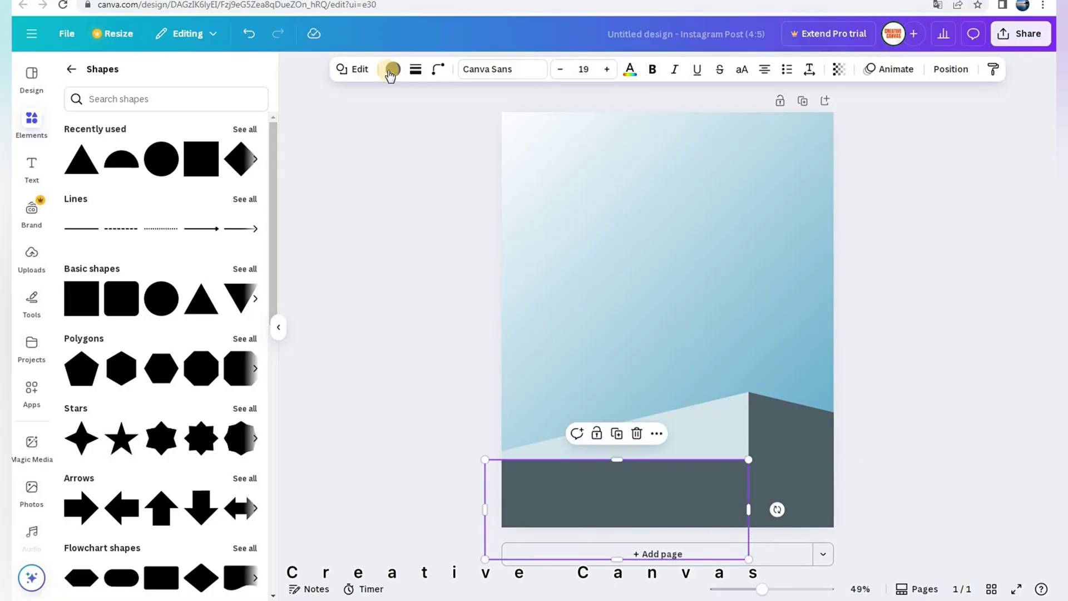
Colour the rectangle with the pale-blue document colour and show the uploaded images
left_click(391, 71)
left_click(194, 161)
left_click(343, 269)
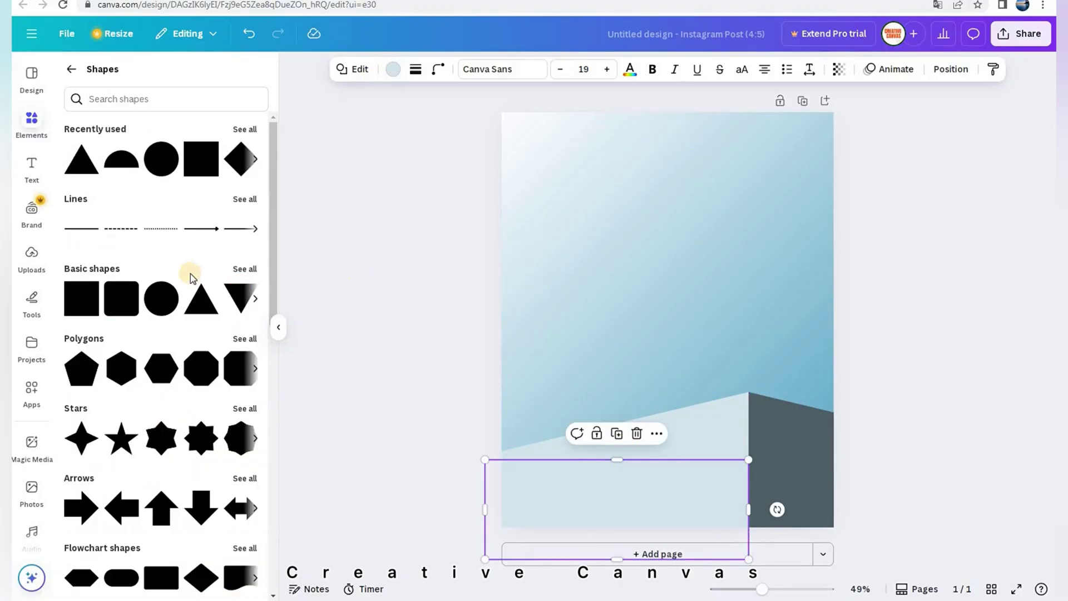
left_click(31, 256)
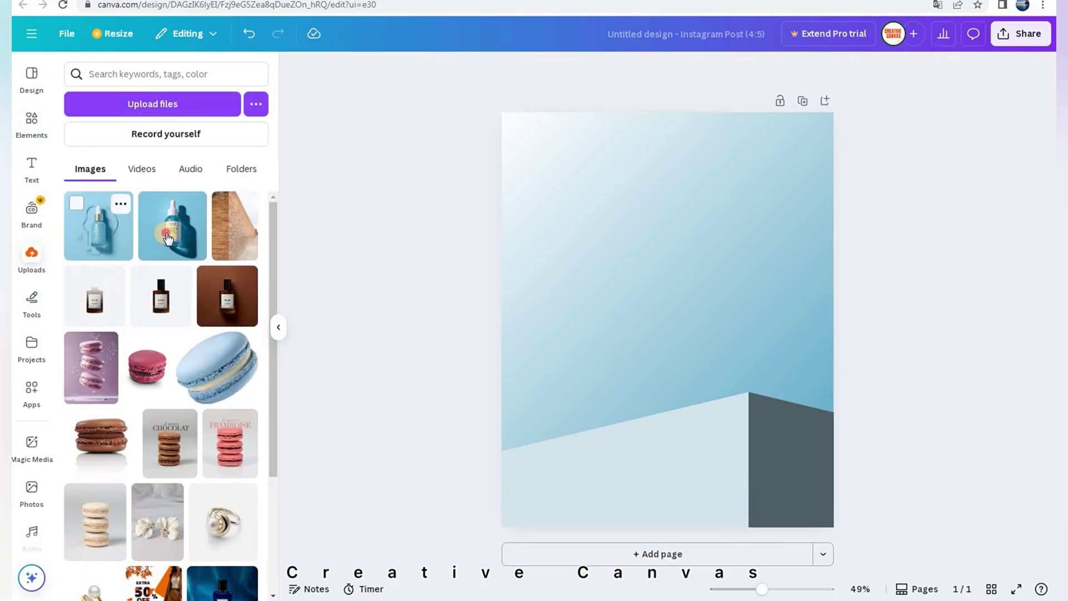
Add the serum bottle photo, enlarge it and layer it behind the shapes
left_click(162, 240)
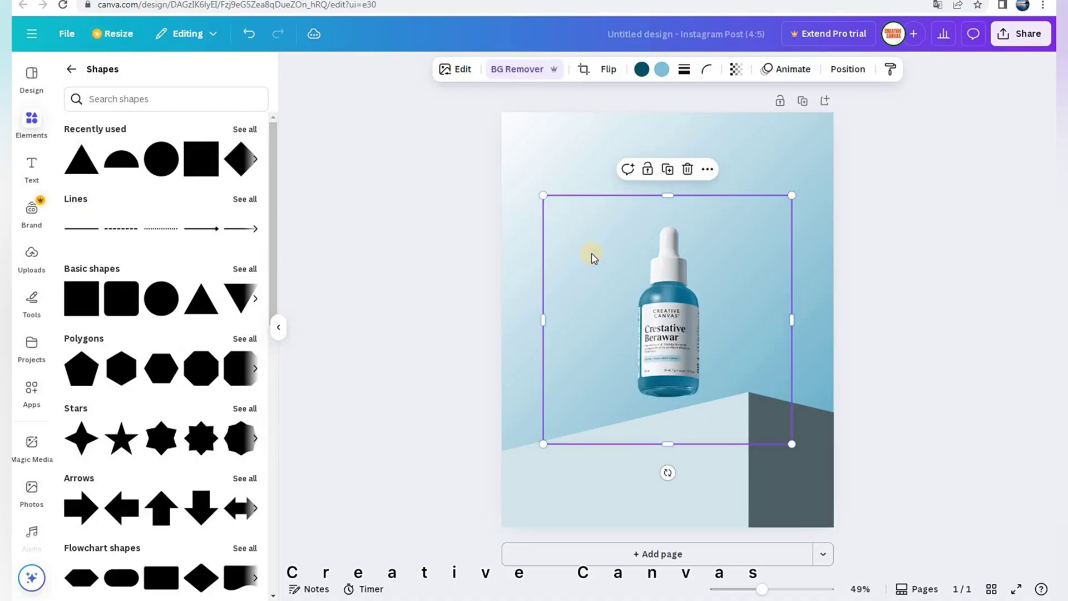
left_click_drag(791, 196, 909, 72)
left_click_drag(698, 266, 672, 315)
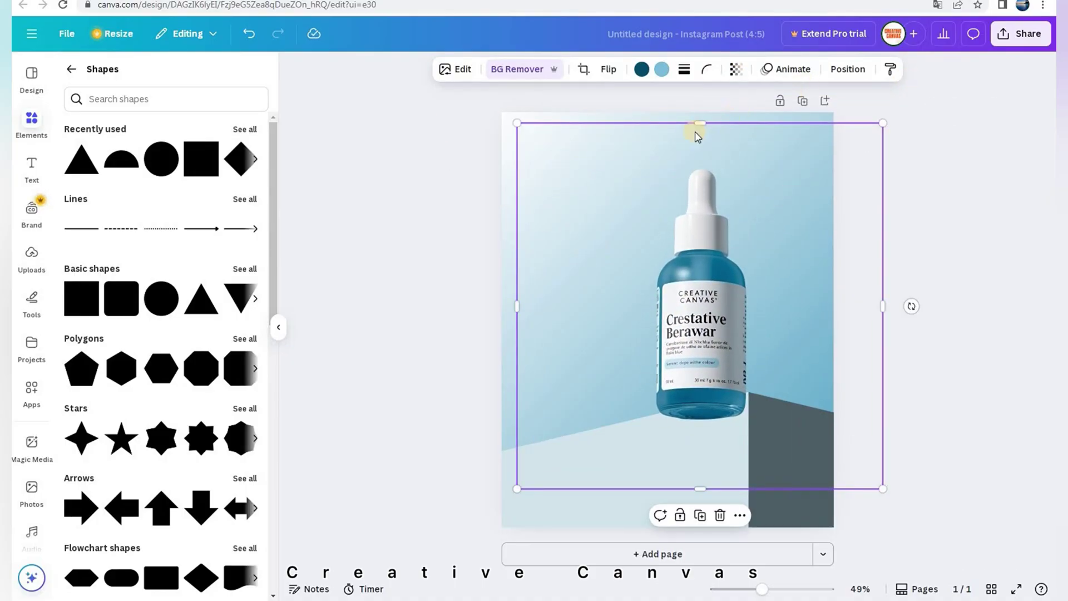
left_click(848, 69)
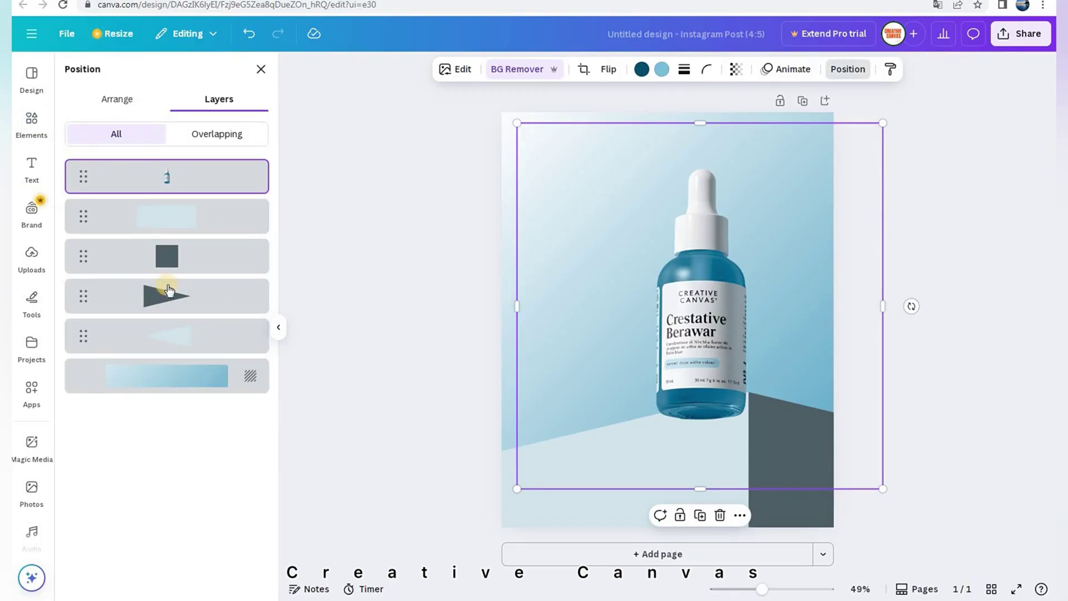
left_click_drag(149, 347, 284, 349)
Crop the photo's sides to a tall narrow frame, enlarge it and nudge the bottle onto the platform
left_click_drag(884, 311, 765, 312)
left_click_drag(517, 307, 635, 312)
left_click_drag(699, 122, 827, 109)
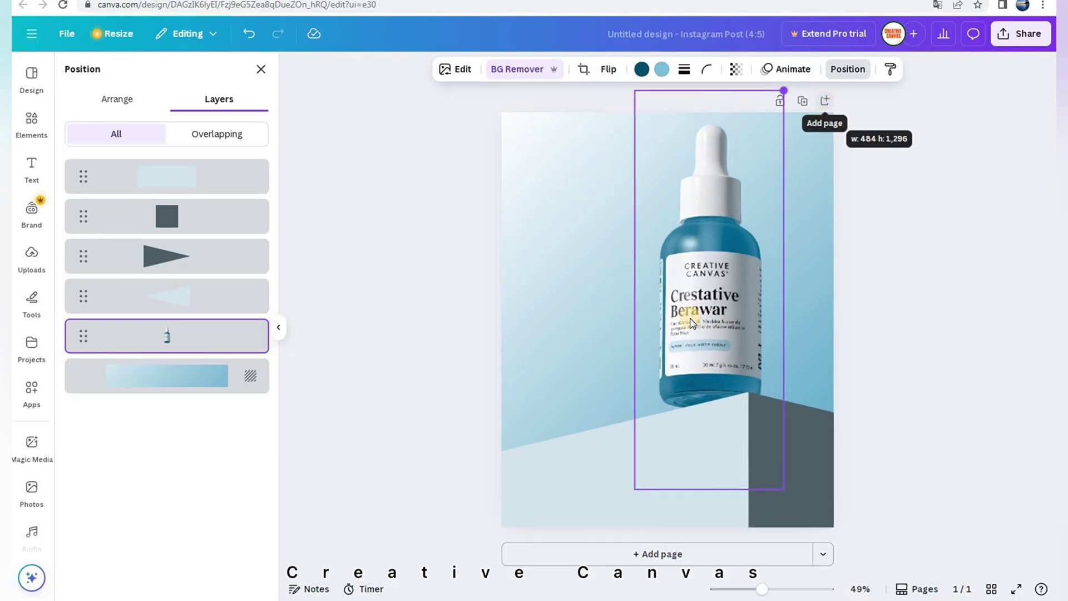
left_click_drag(690, 319, 692, 352)
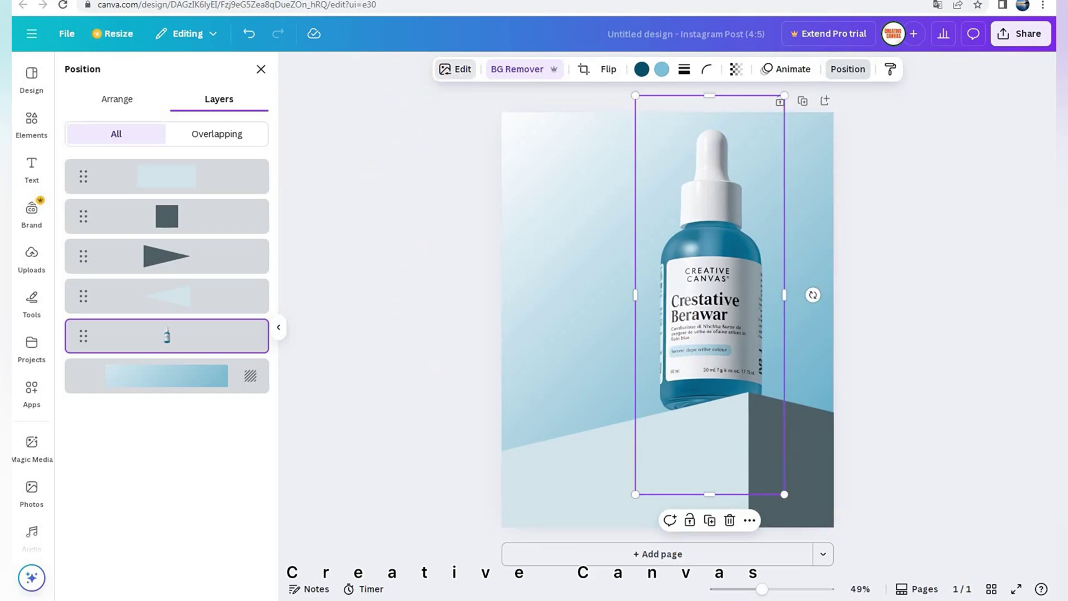
Adjust the bottle photo: vibrance 49, saturation 7, sharpness 15, clarity 22
left_click(455, 70)
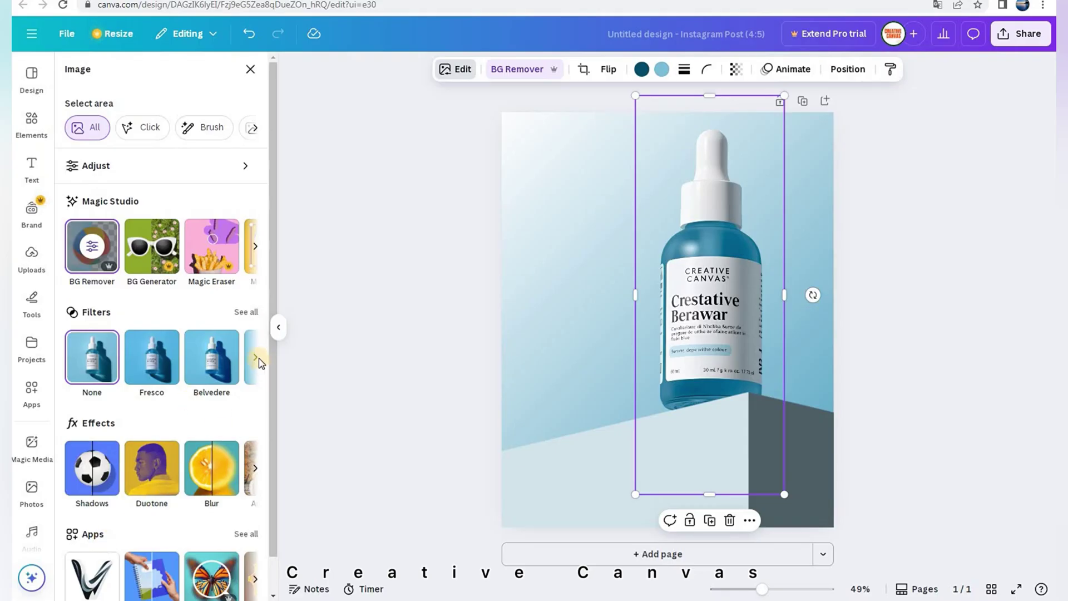
scroll(261, 384, "down", 1)
left_click(89, 152)
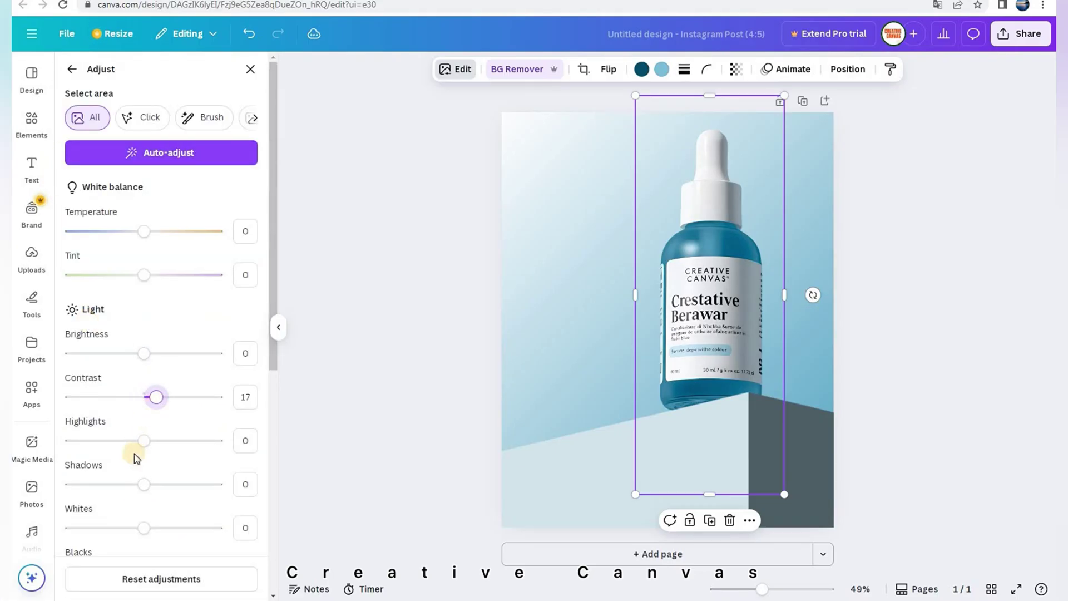
scroll(267, 374, "down", 5)
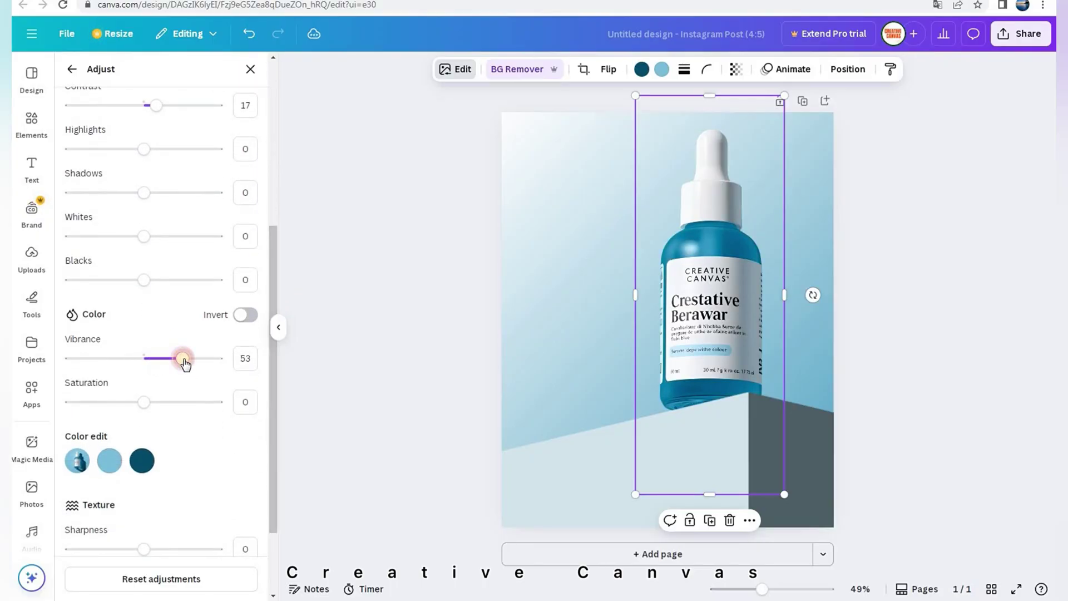
left_click_drag(270, 412, 270, 442)
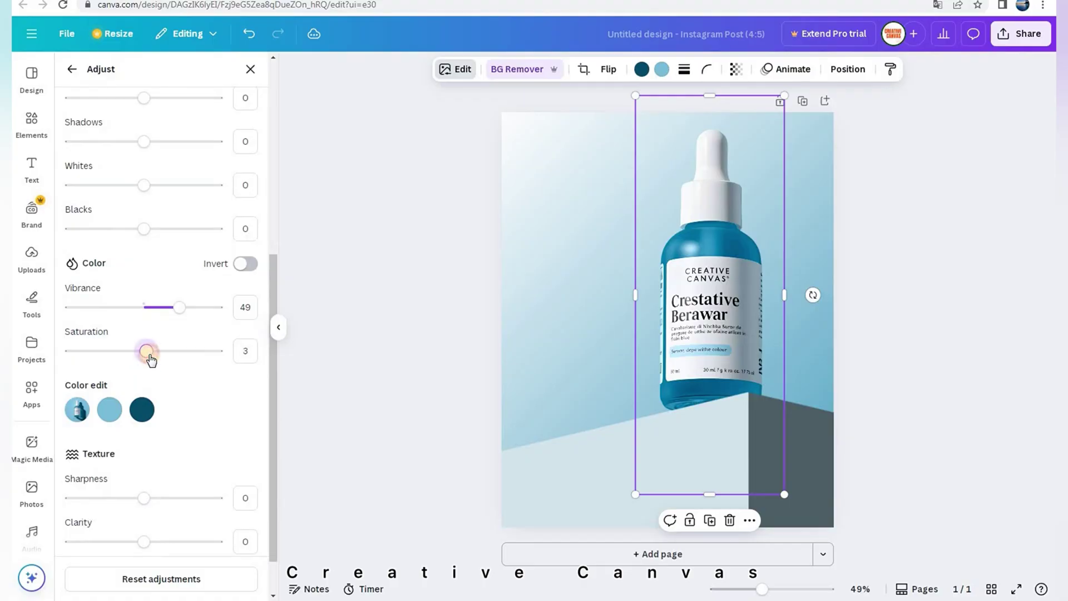
left_click_drag(147, 497, 156, 497)
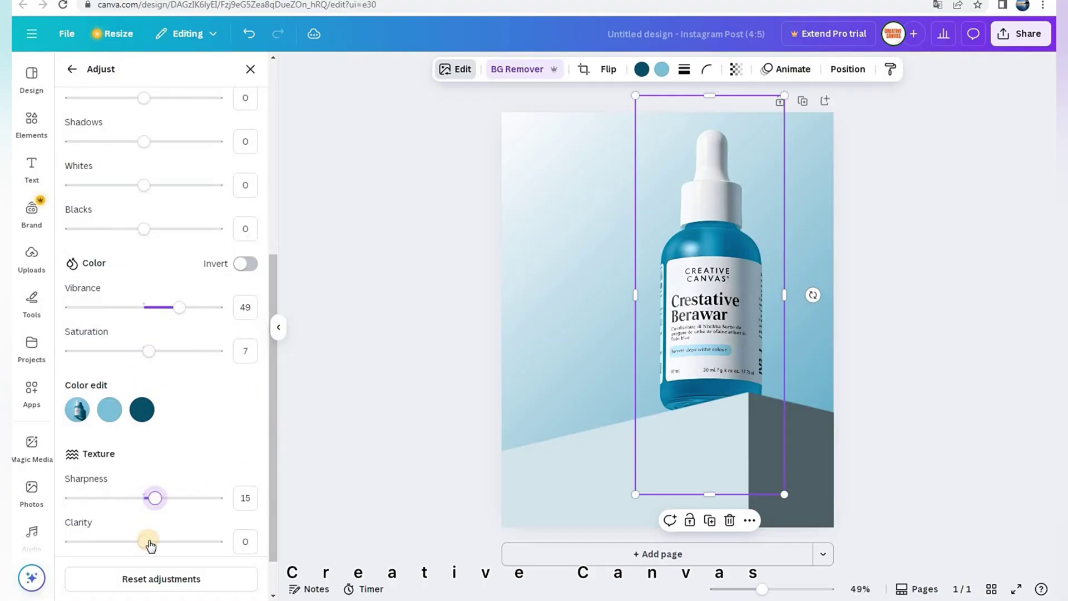
Search Elements for grunge graphics and place a texture on the podium, tilted to -14°
left_click(424, 339)
left_click(71, 67)
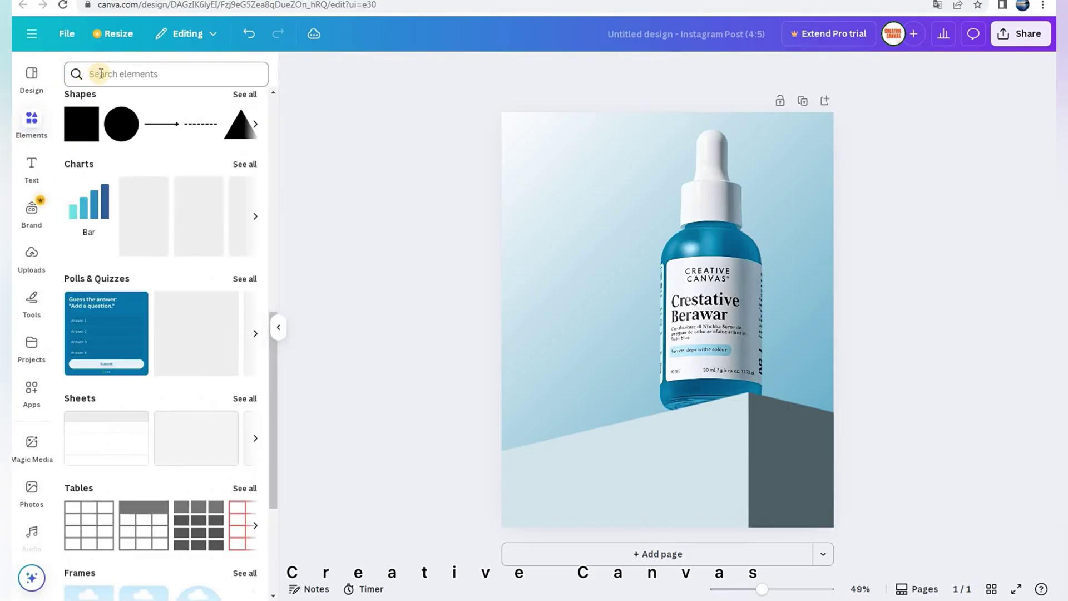
type("gru")
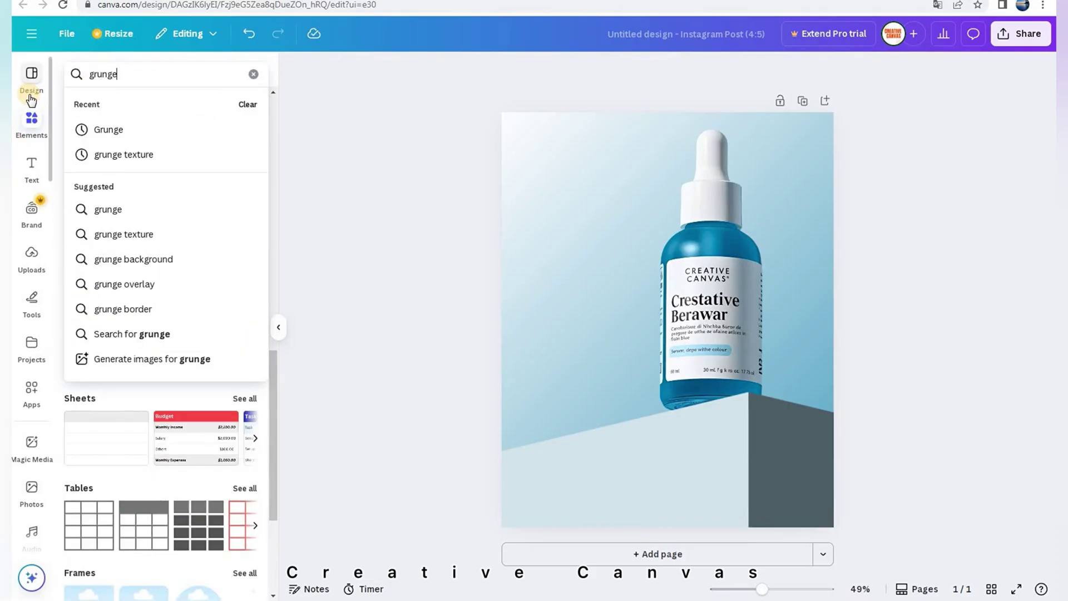
type("nge")
key("Return")
left_click(244, 167)
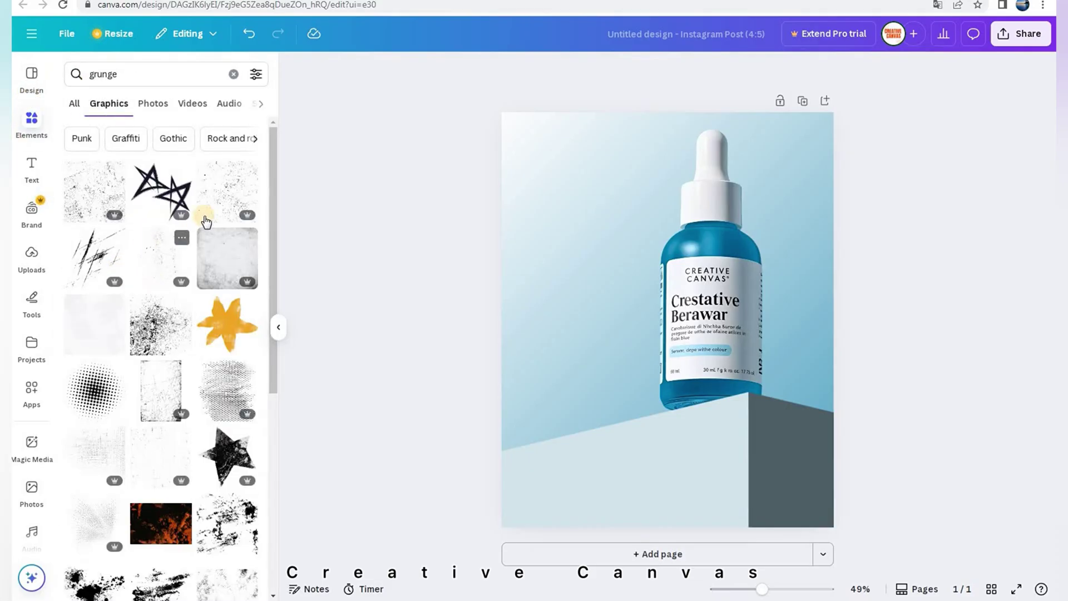
left_click_drag(676, 281, 624, 480)
left_click_drag(750, 515, 801, 473)
left_click_drag(651, 493, 677, 510)
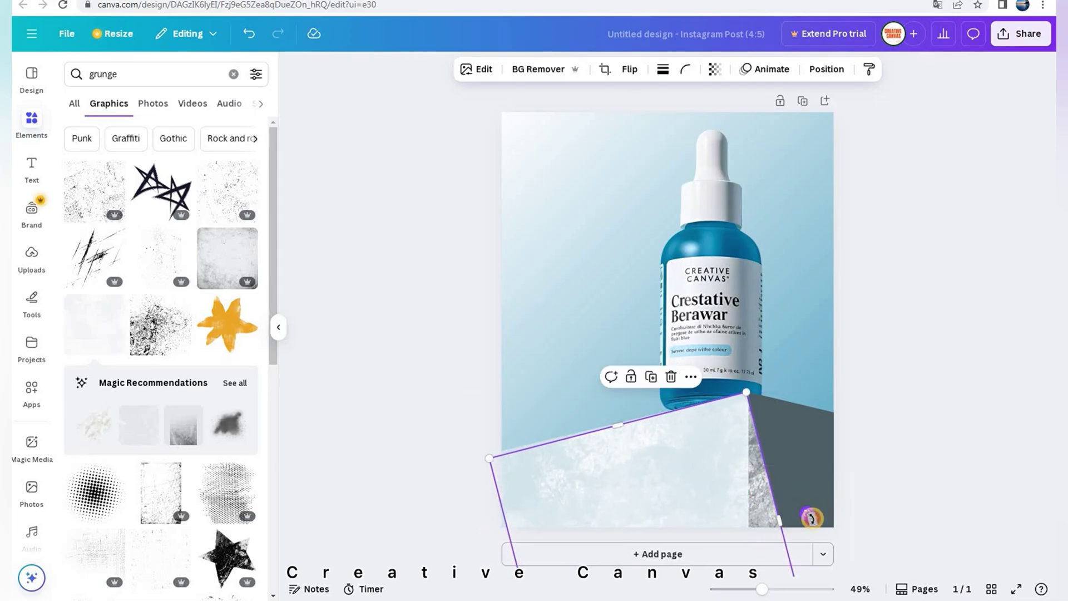
left_click_drag(812, 518, 811, 512)
left_click_drag(660, 504, 661, 503)
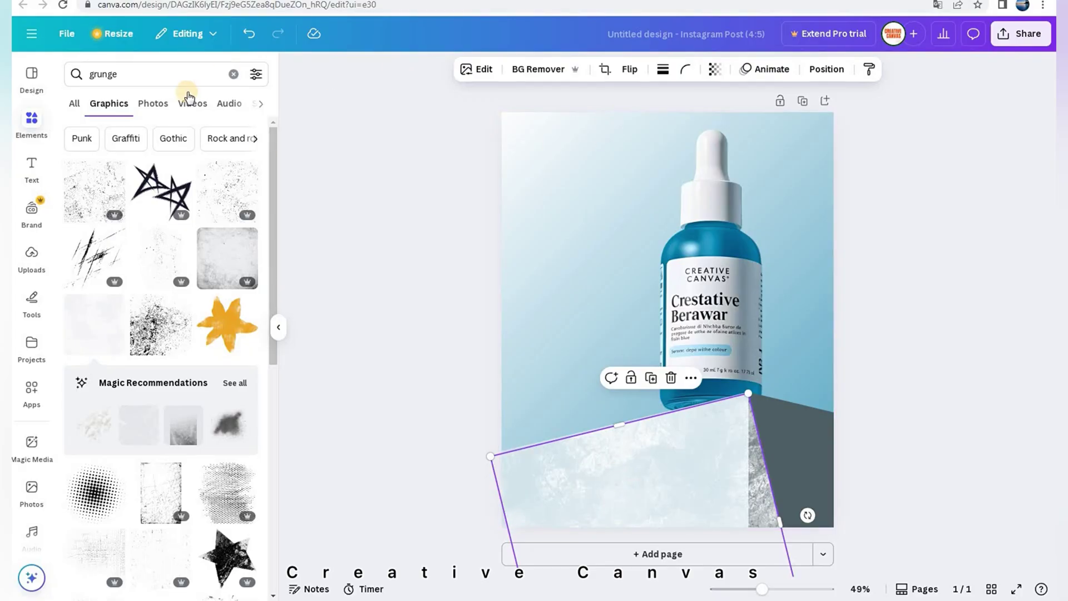
Reorder layers so the dark square and triangle sit above the grunge texture
key("alt+1")
left_click_drag(178, 295, 188, 179)
left_click_drag(175, 222, 171, 170)
left_click_drag(178, 292, 177, 214)
mouse_move(172, 312)
left_mouse_down()
mouse_move(182, 324)
mouse_move(181, 312)
left_mouse_up()
Set the podium texture's transparency to 39
left_click(716, 437)
left_click(714, 69)
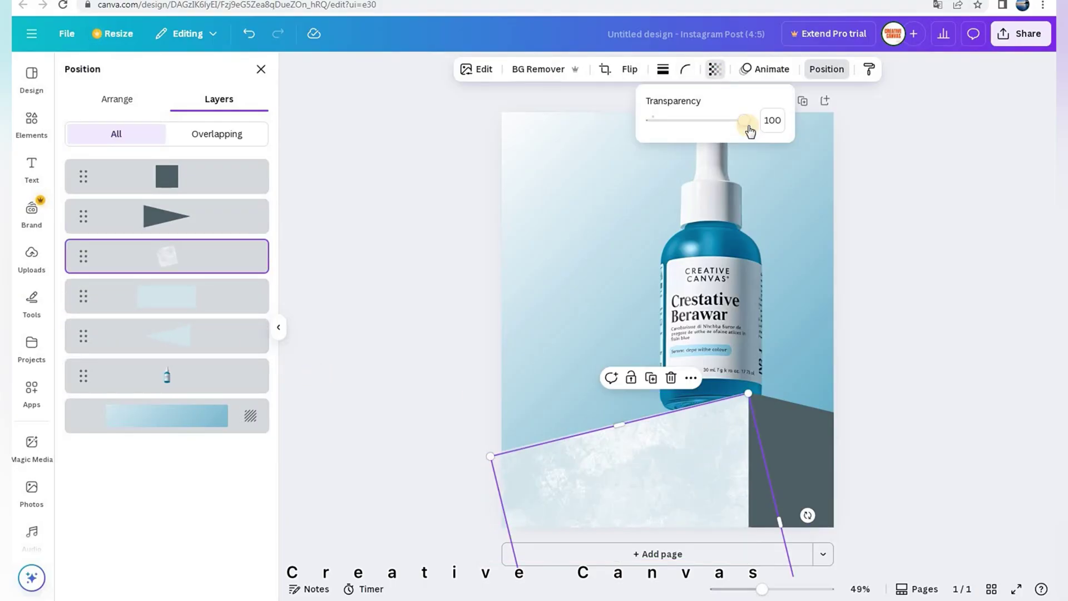
left_click(689, 129)
left_click(325, 265)
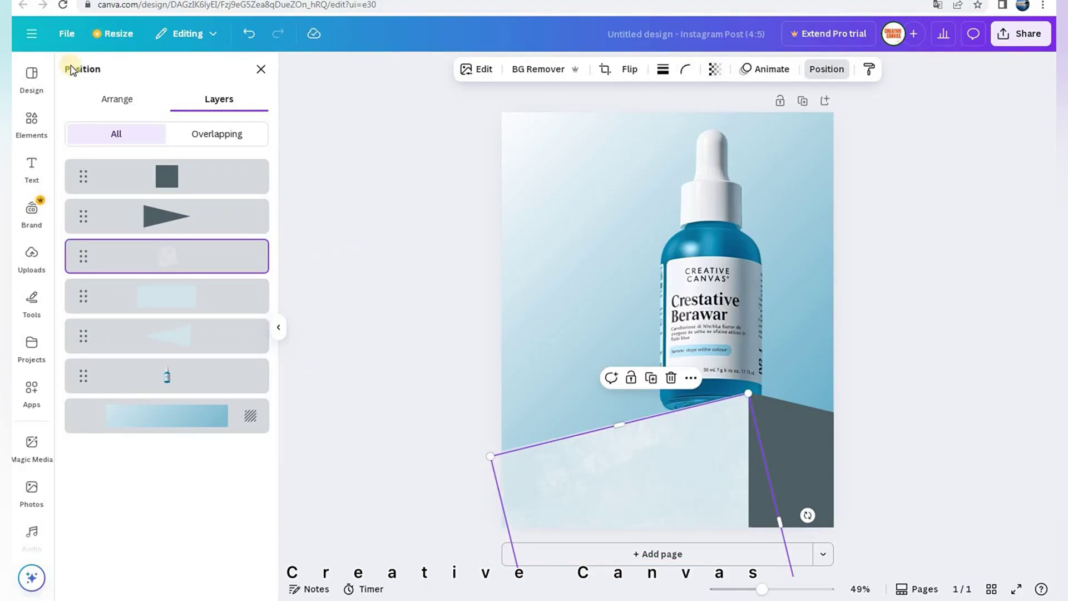
Add a second grunge gradient texture to the page
left_click(259, 69)
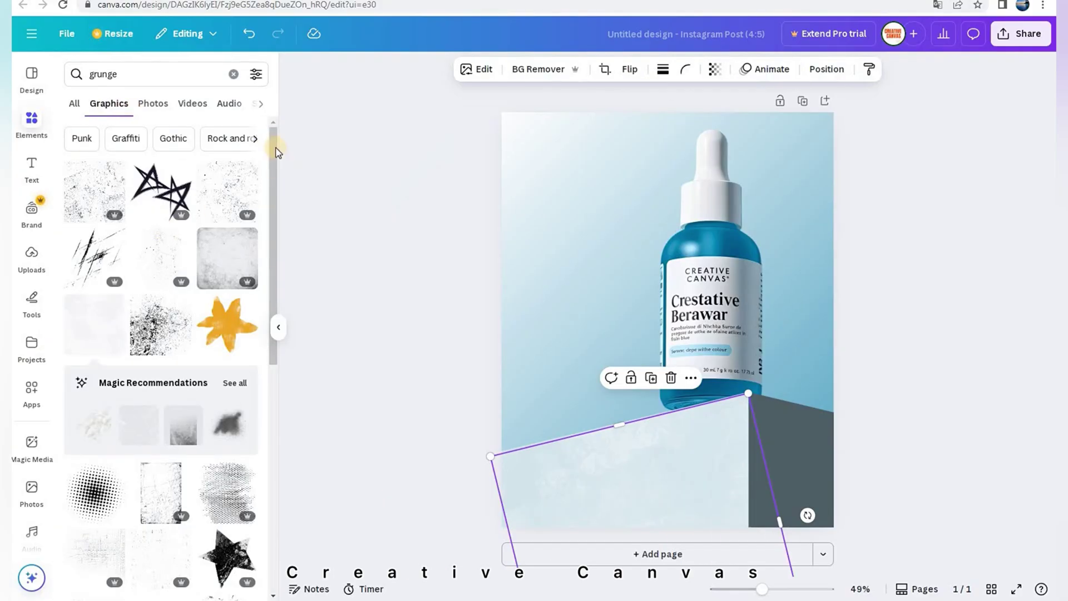
scroll(132, 292, "down", 2)
left_click(184, 303)
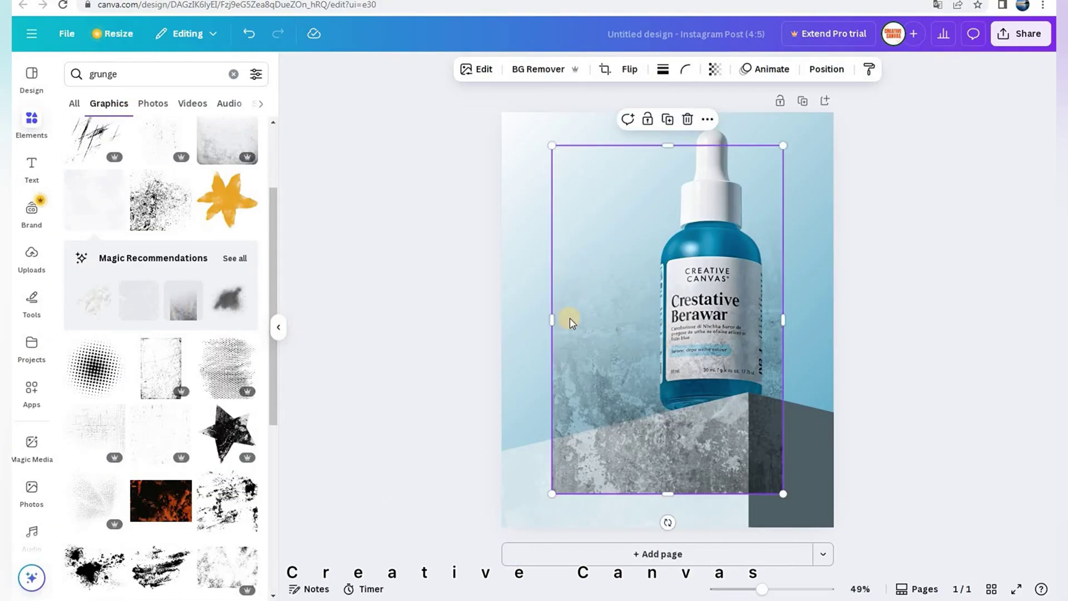
left_click_drag(571, 322, 765, 460)
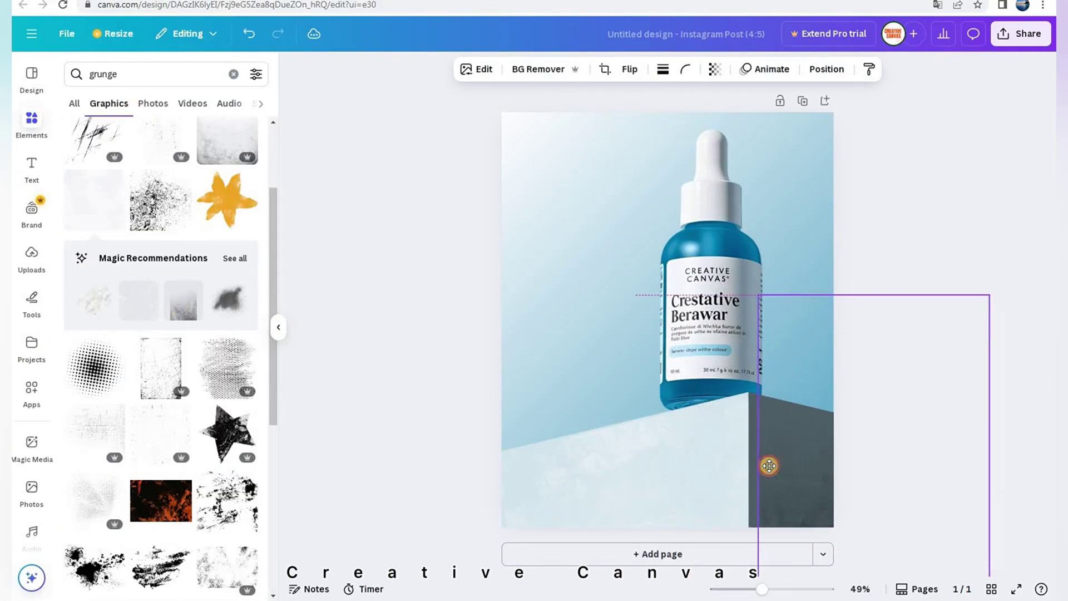
Place the second texture at the lower right and search Elements photos for cherry blossom
left_click(341, 459)
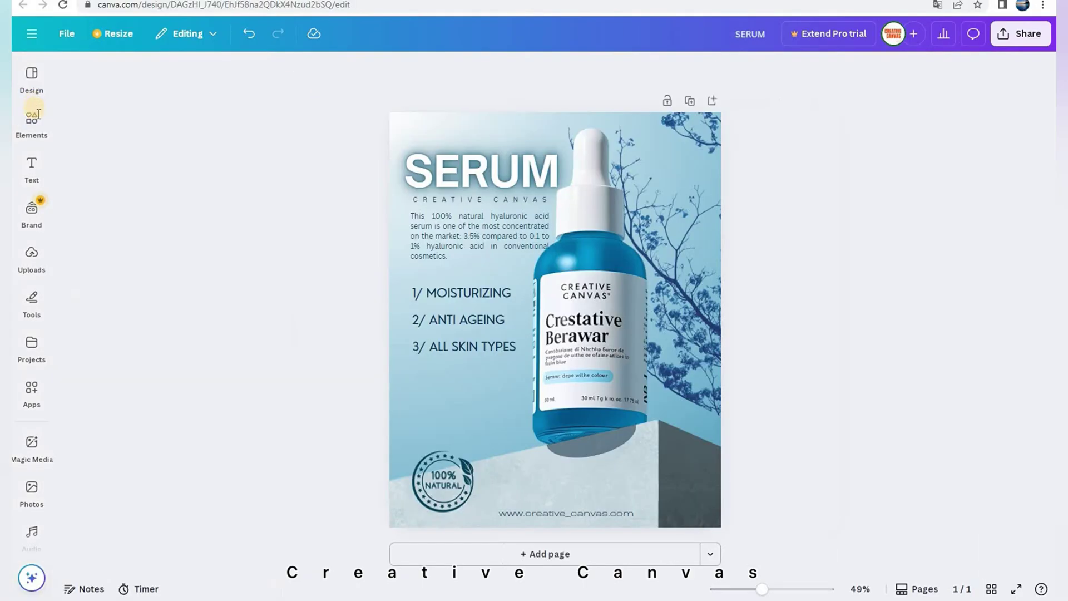
left_click(32, 123)
left_click(107, 74)
type("cherry")
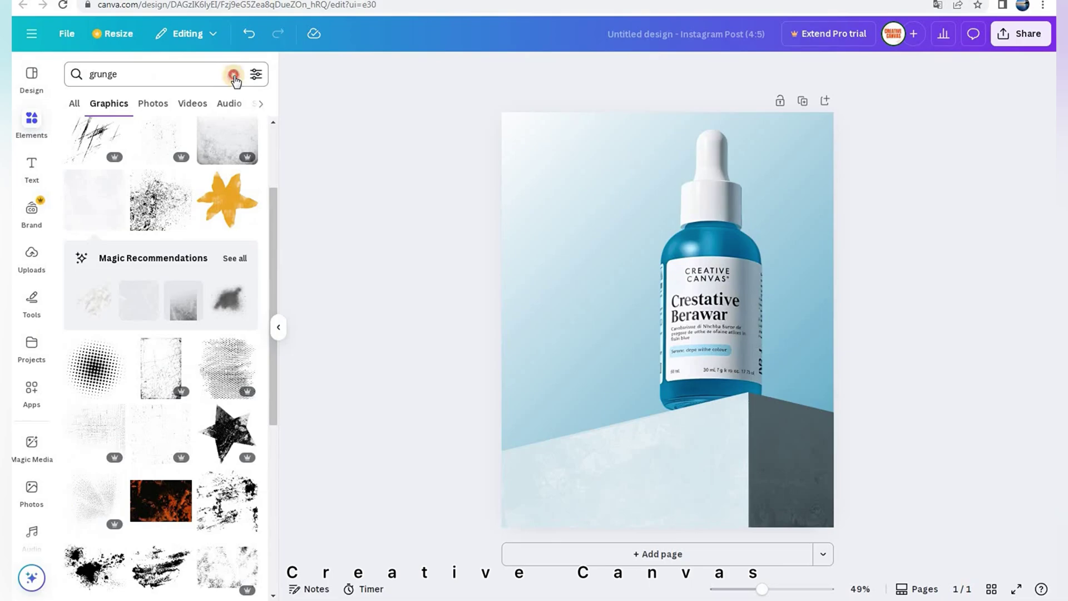
left_click(252, 74)
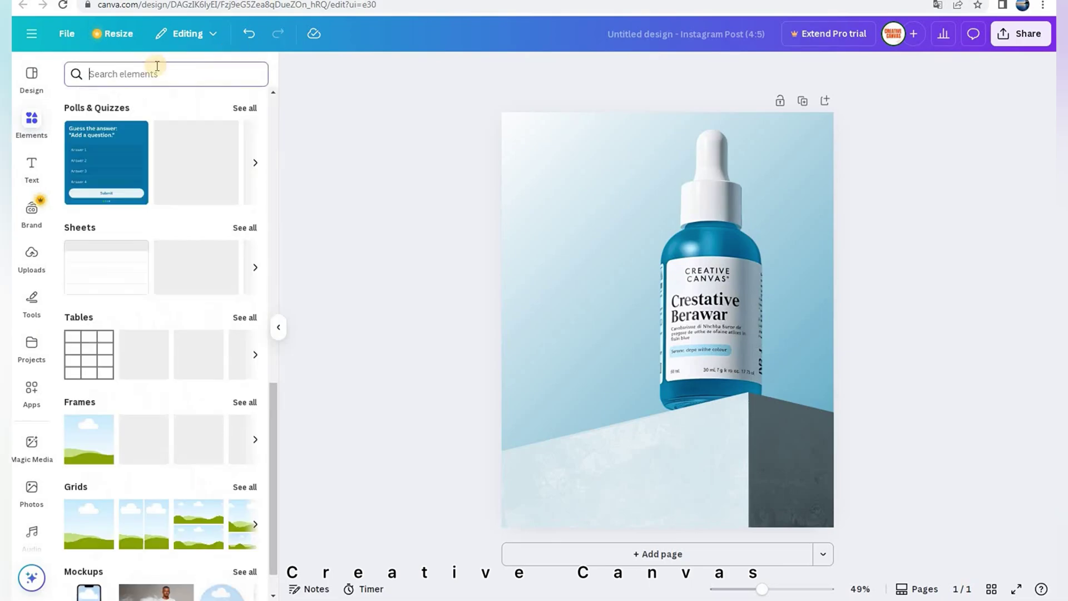
type("cher")
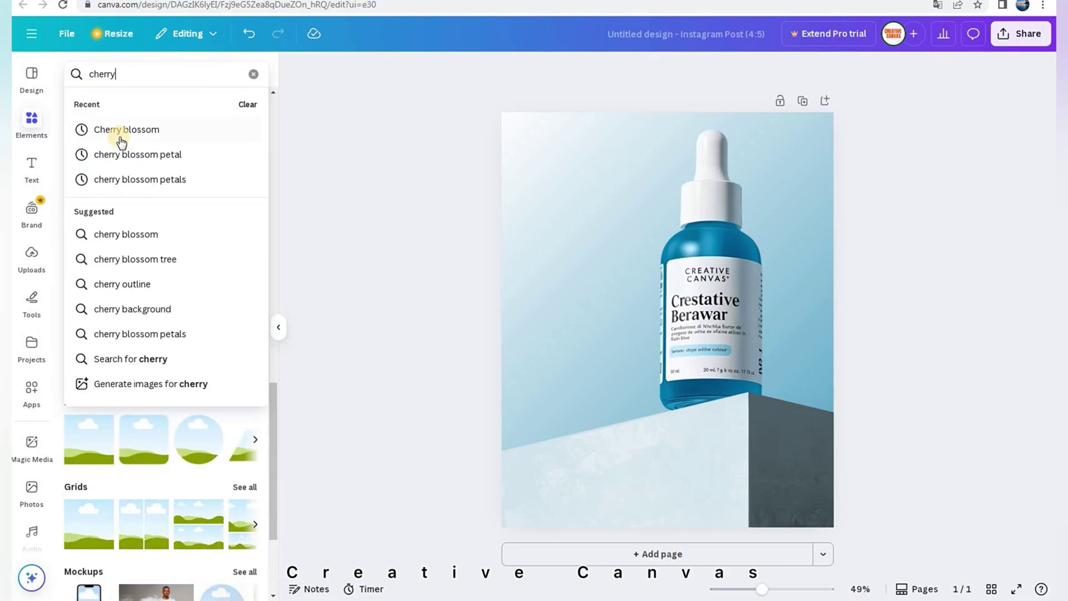
type("ry")
left_click(120, 137)
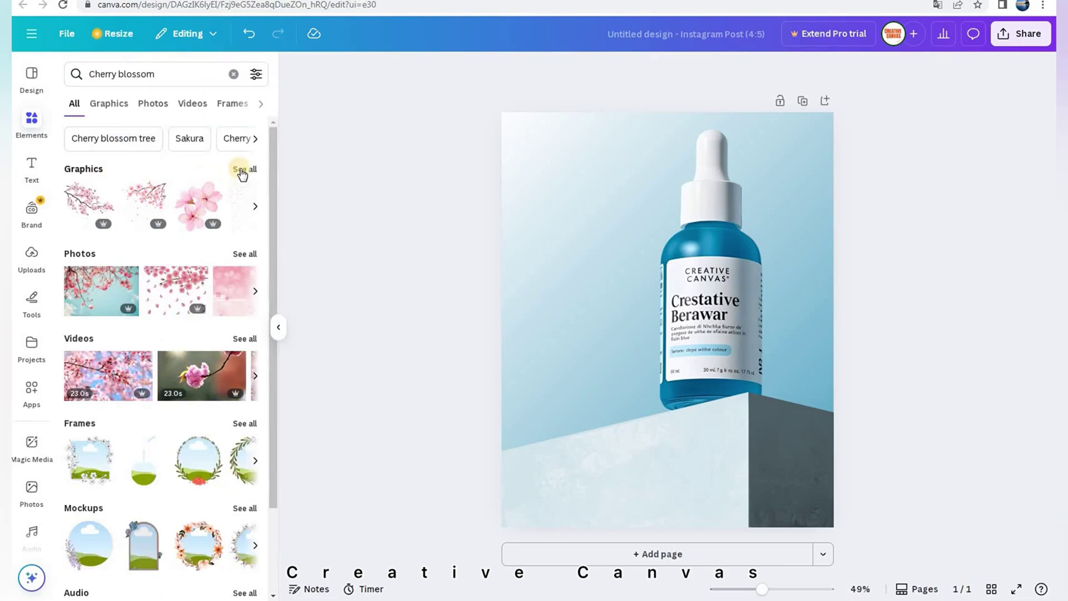
left_click(242, 170)
left_click(146, 104)
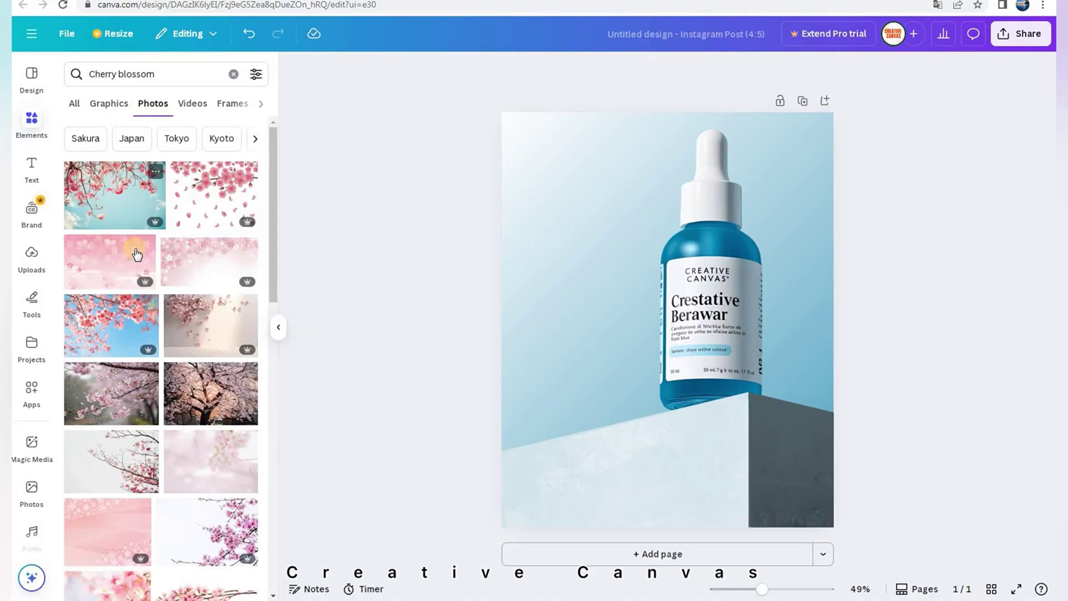
Add the cherry branch photo, remove its background and apply a Sea Blue duotone
scroll(137, 254, "down", 3)
left_click(126, 333)
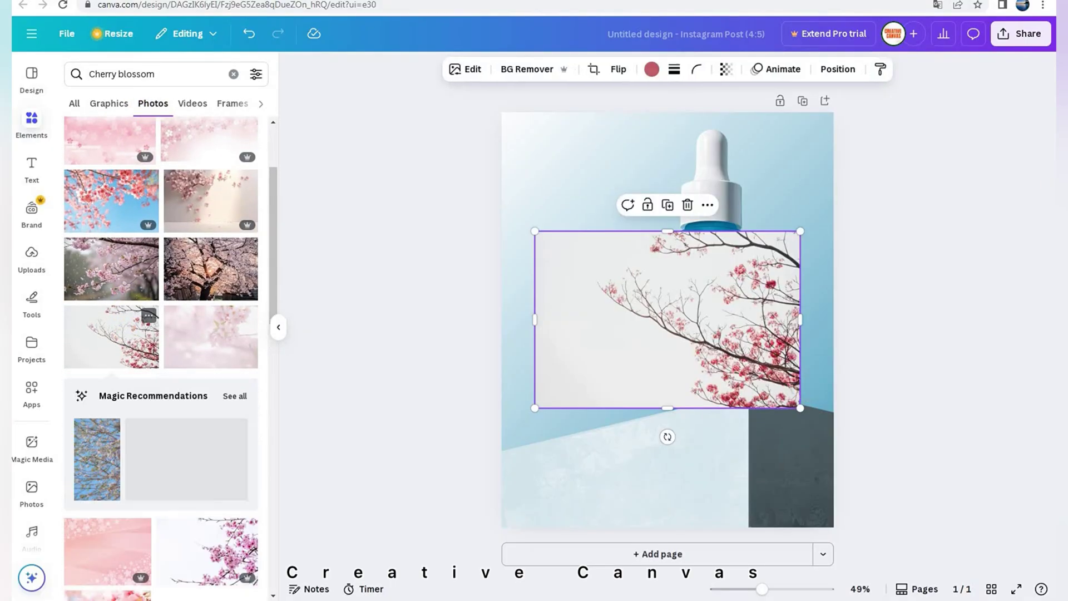
left_click(520, 66)
left_click(461, 68)
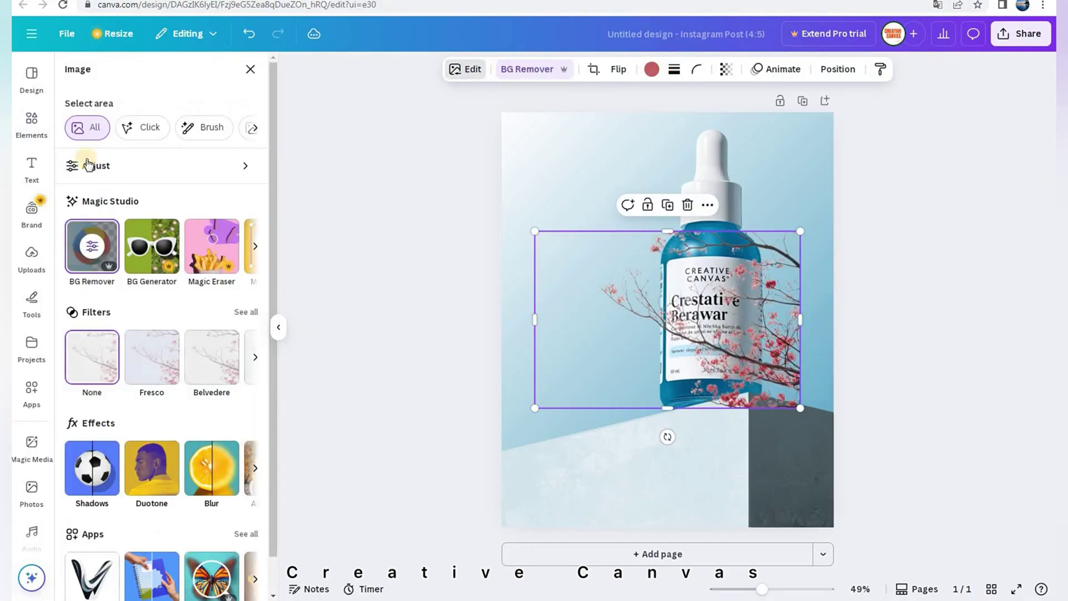
left_click(160, 468)
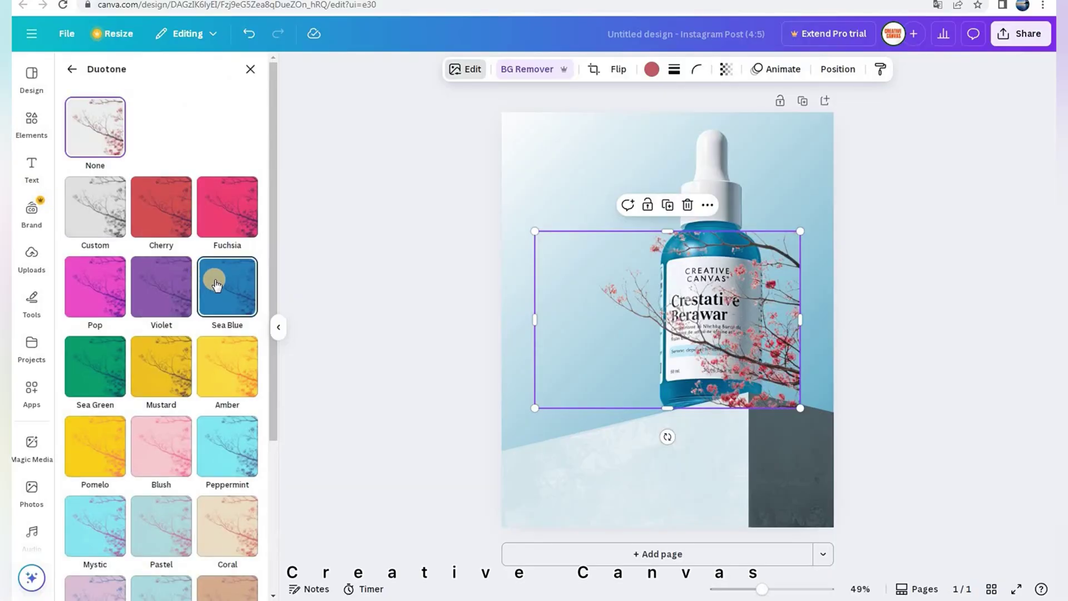
left_click(216, 283)
Enlarge the branch, rotate it about 20° clockwise and move it to the upper right
left_click_drag(800, 231, 893, 153)
mouse_move(716, 160)
left_mouse_down()
mouse_move(716, 173)
mouse_move(716, 157)
left_mouse_up()
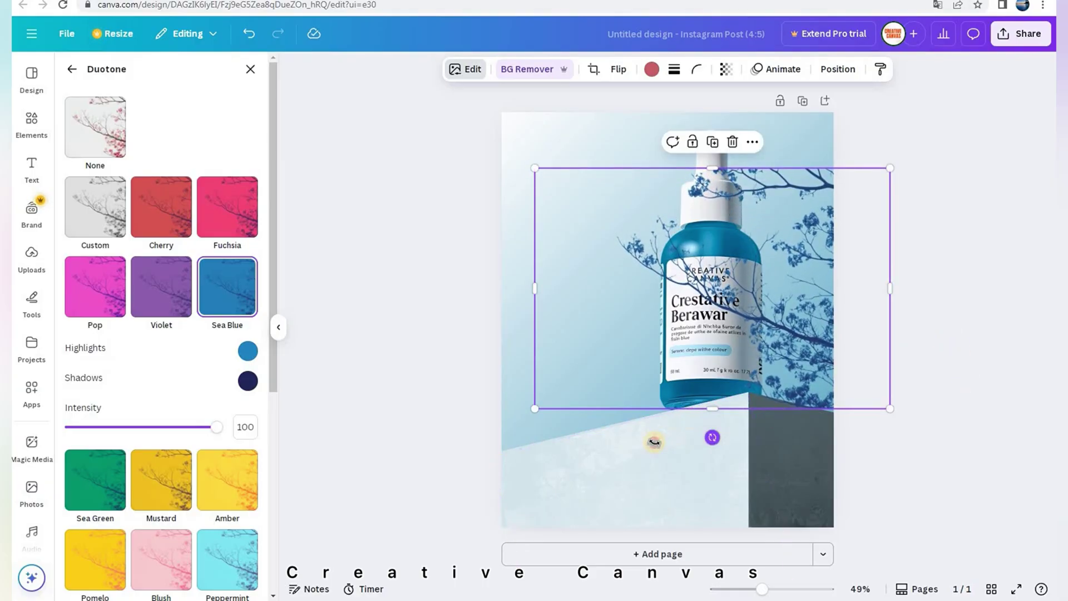
left_click_drag(712, 438, 657, 436)
left_click_drag(795, 367, 766, 291)
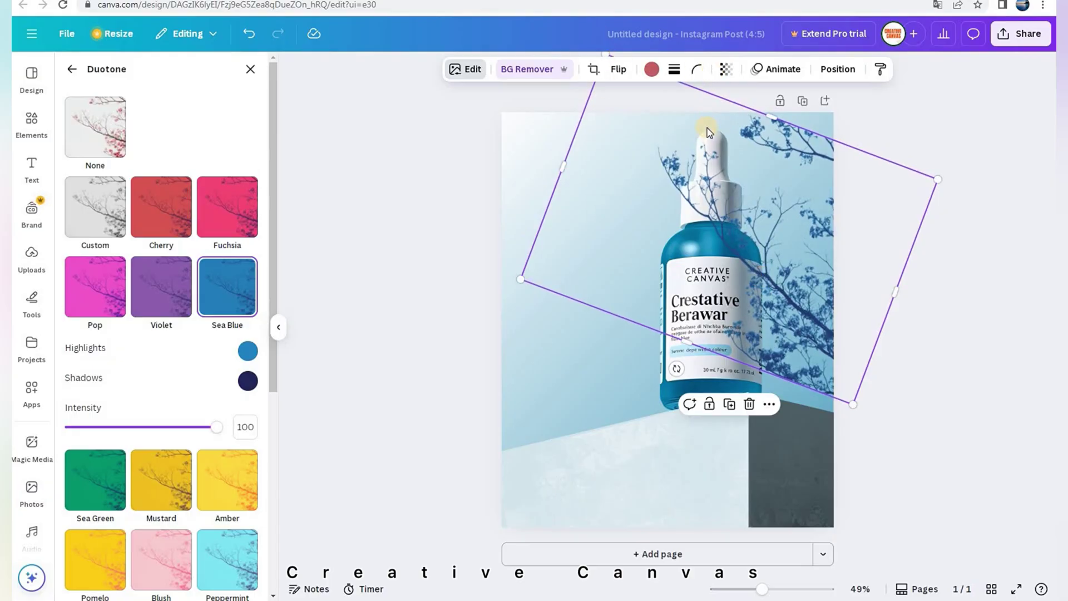
Send the branch layer behind the serum bottle
left_click(838, 70)
left_click_drag(139, 376, 166, 479)
left_click(965, 494)
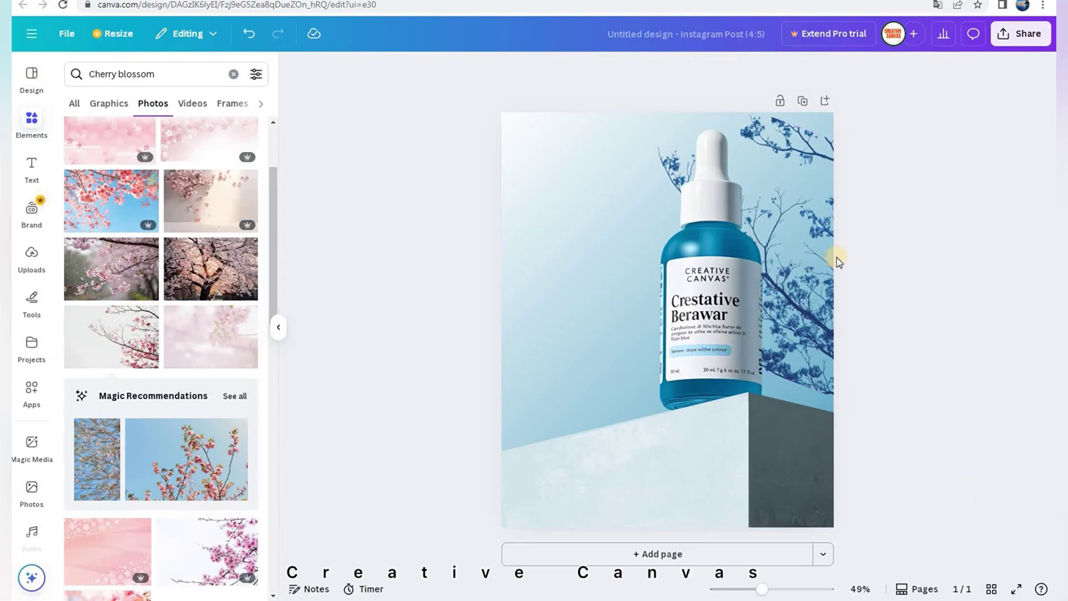
left_click(771, 112)
Add a 'SERUM' heading at the top left, enlarged to size 122
left_click_drag(771, 115, 771, 116)
left_click(340, 93)
left_click(31, 161)
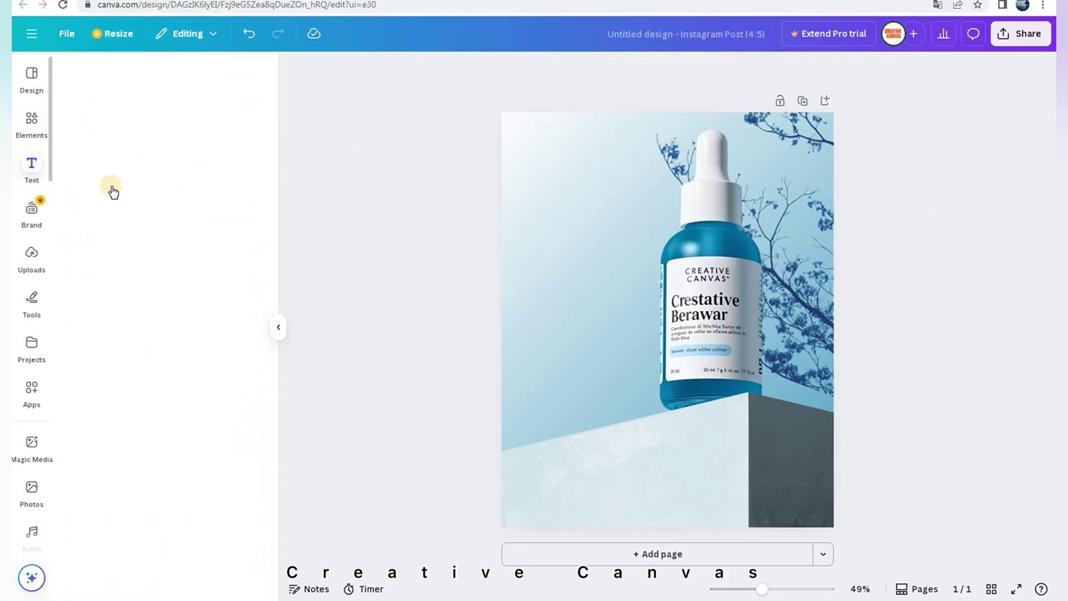
left_click(114, 246)
type("SE")
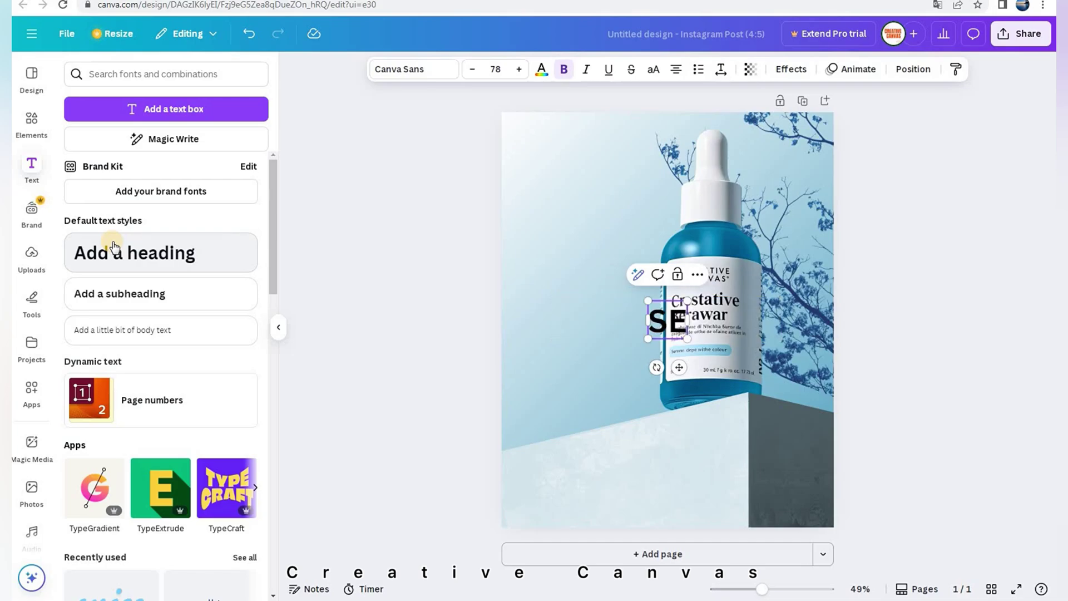
type("RUM")
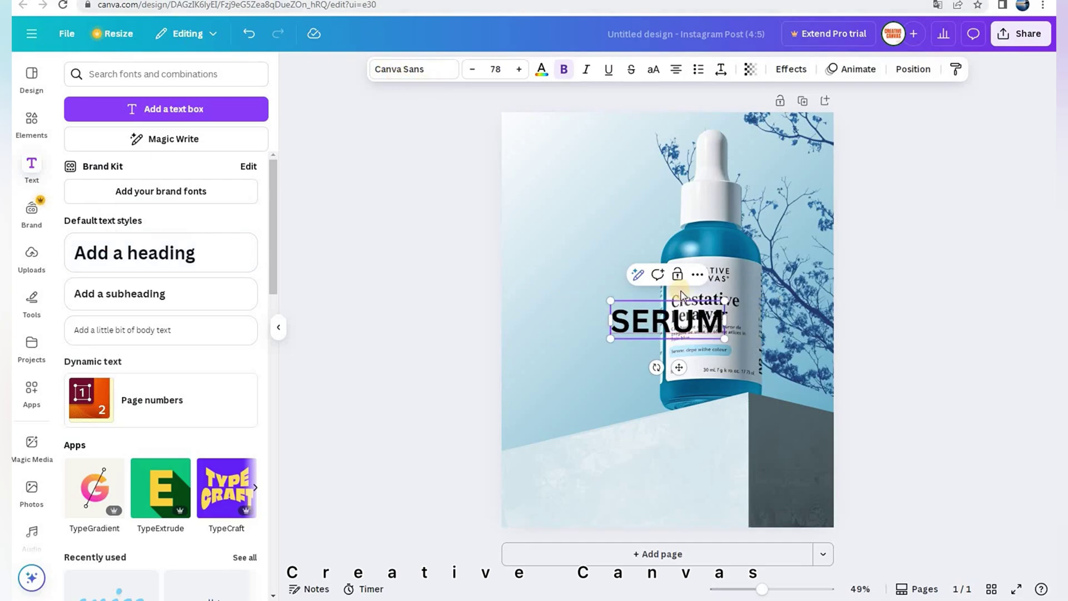
left_click_drag(679, 367, 614, 211)
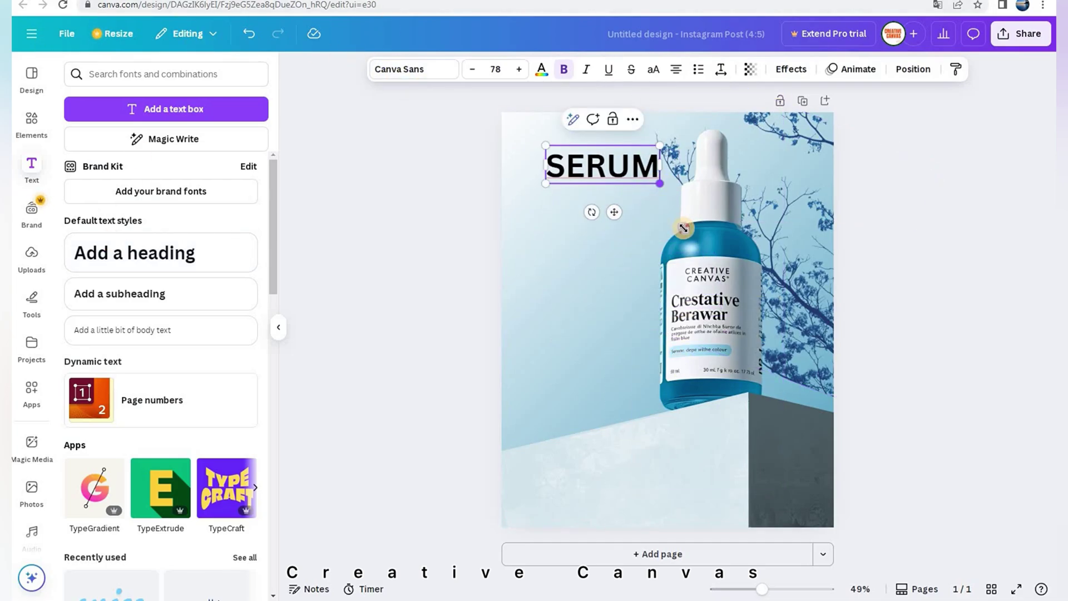
left_click_drag(660, 184, 683, 228)
left_click_drag(545, 195, 520, 218)
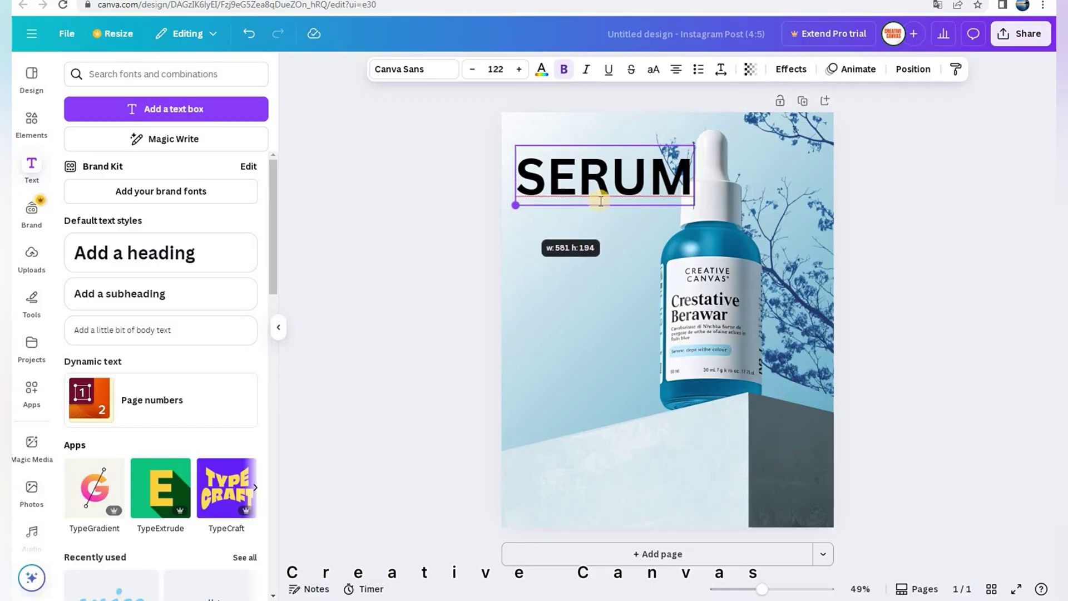
left_click_drag(575, 178, 582, 189)
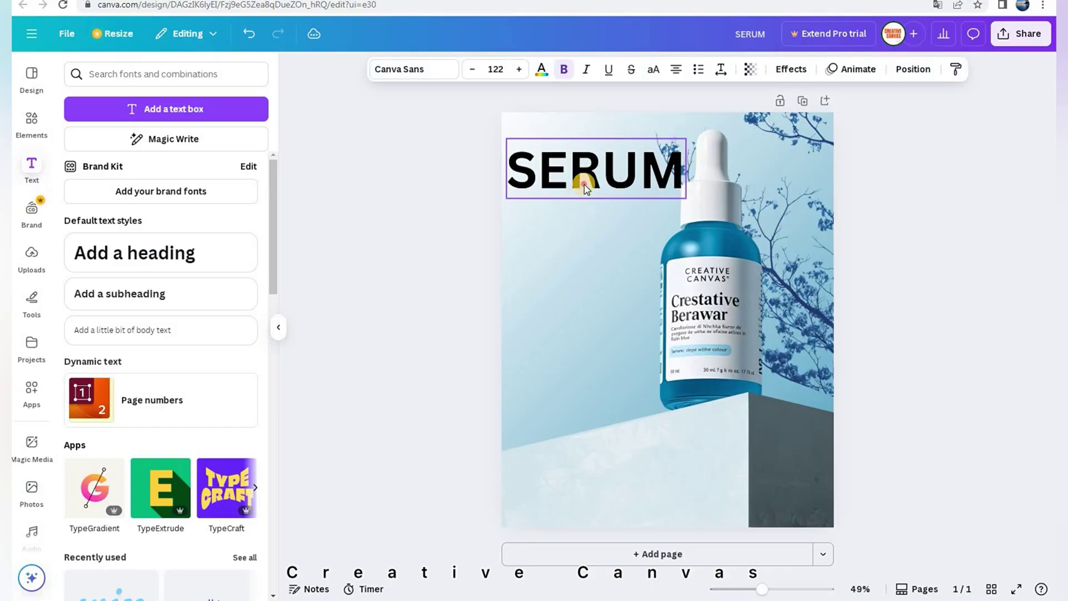
Colour SERUM dark teal and give it a Neon effect at intensity 100
double_click(585, 185)
left_click(542, 69)
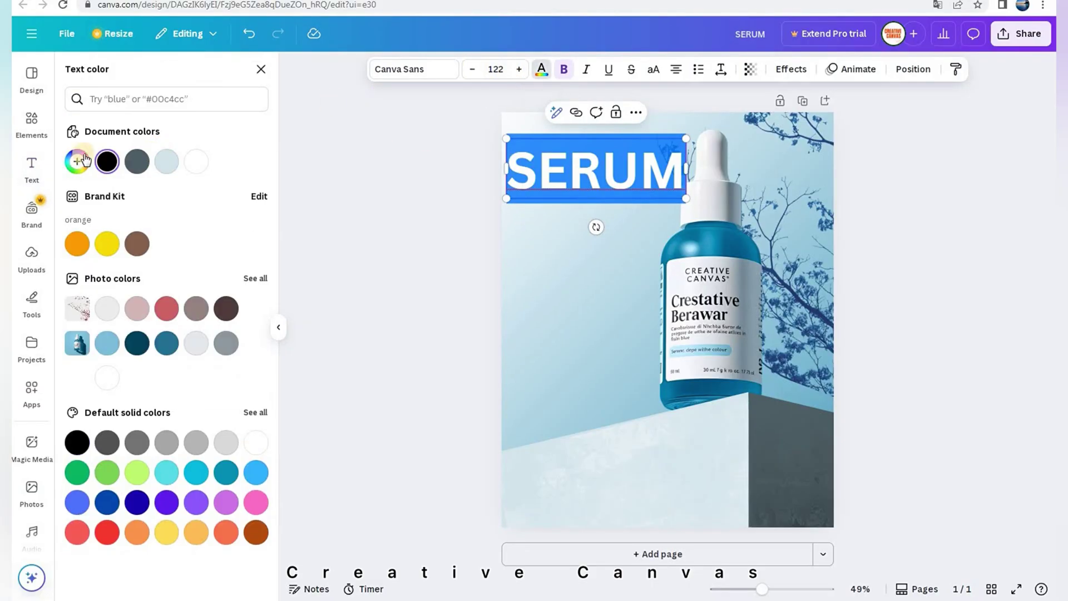
double_click(136, 161)
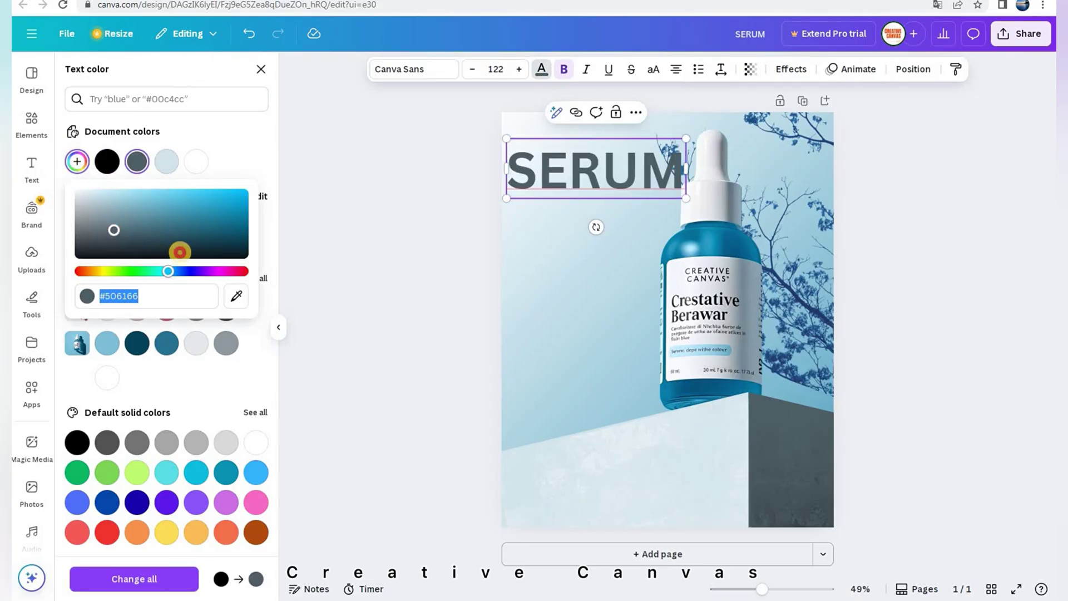
left_click_drag(179, 252, 258, 234)
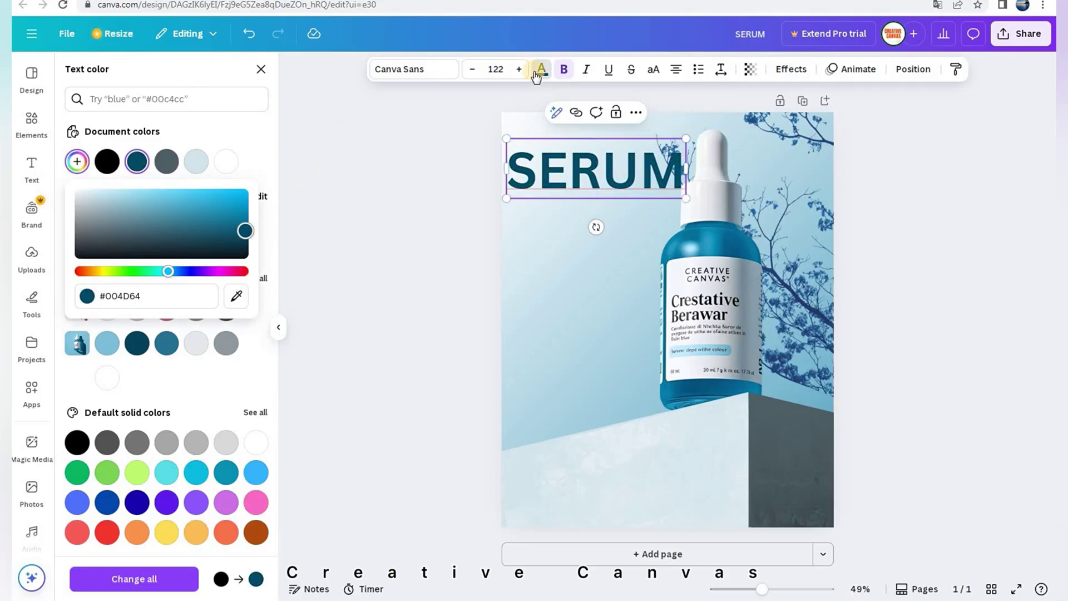
left_click(791, 69)
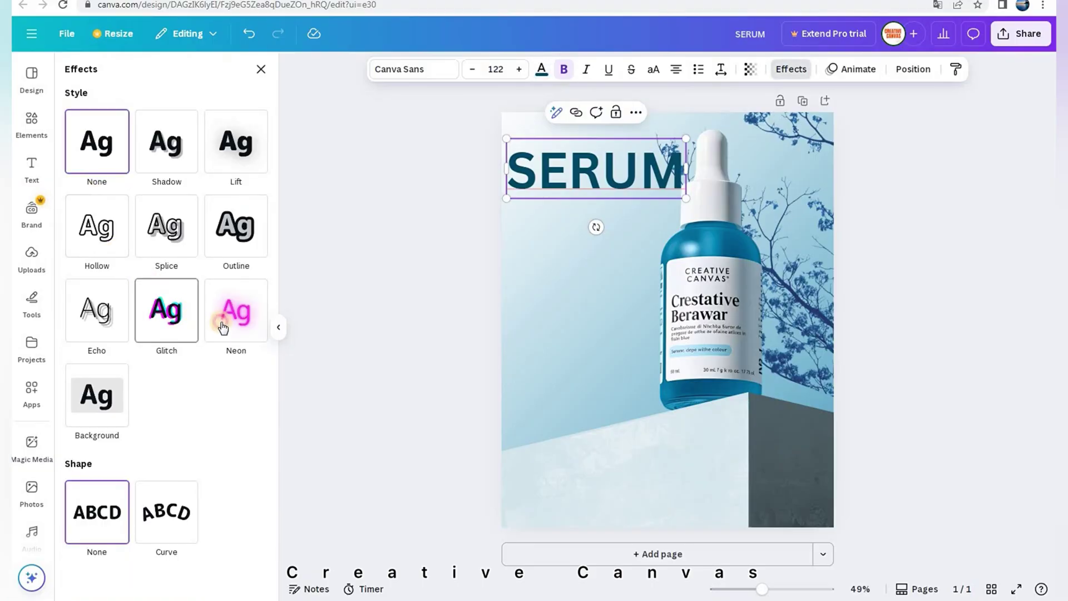
left_click(227, 301)
left_click(172, 389)
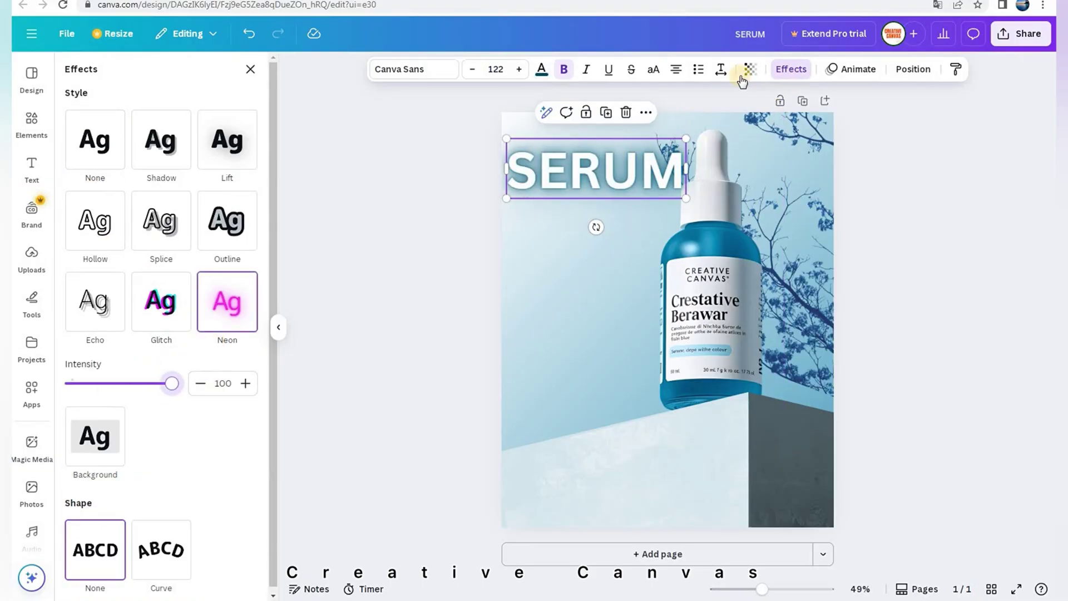
left_click(342, 205)
Move the SERUM layer below the bottle and leaves layers
left_click(913, 69)
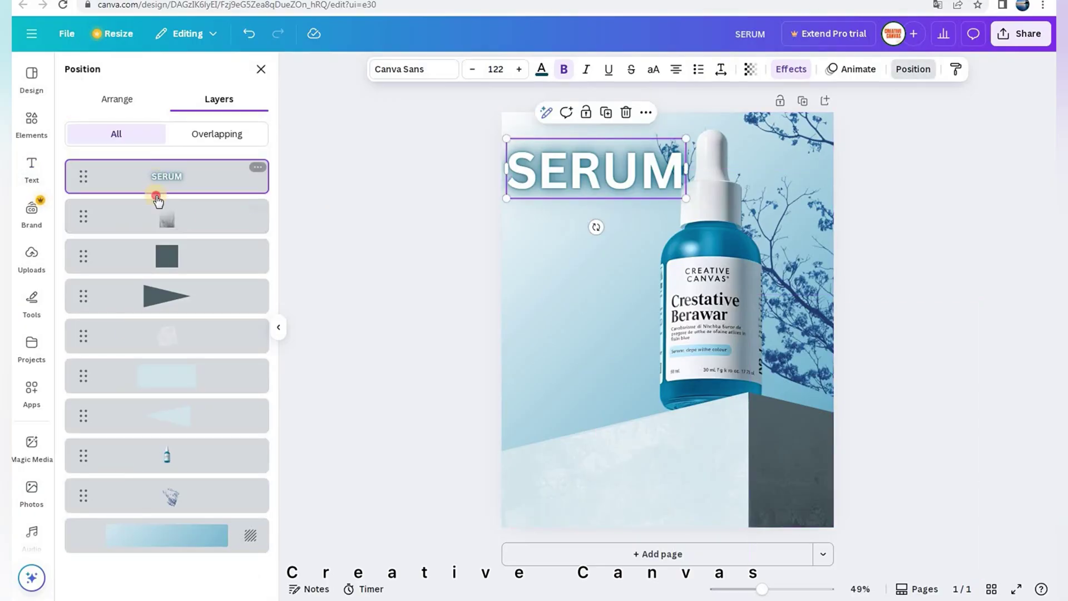
left_click_drag(156, 191, 134, 482)
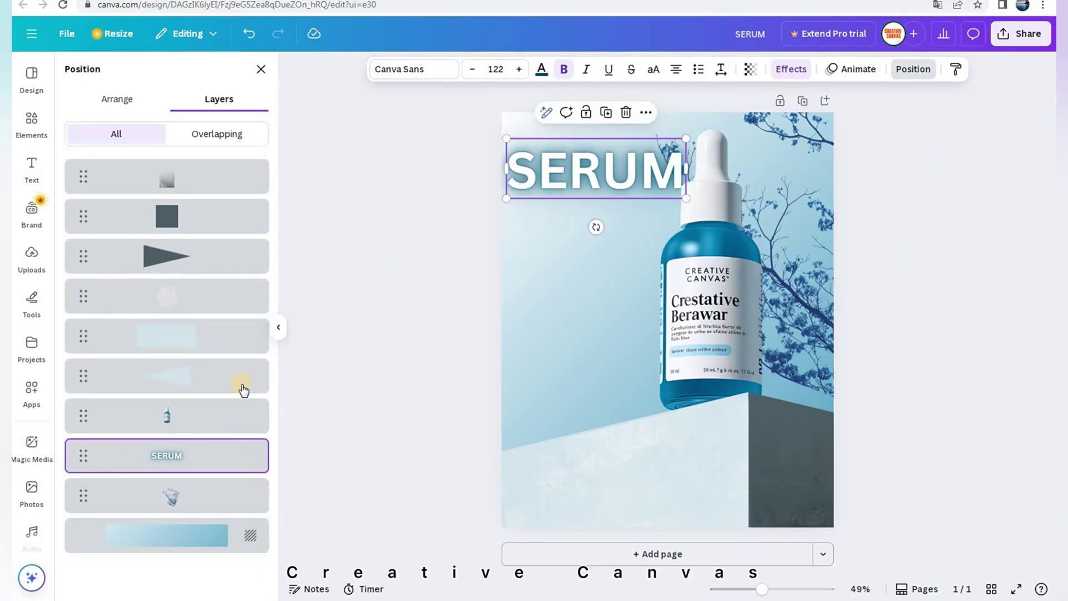
left_click_drag(211, 494, 216, 493)
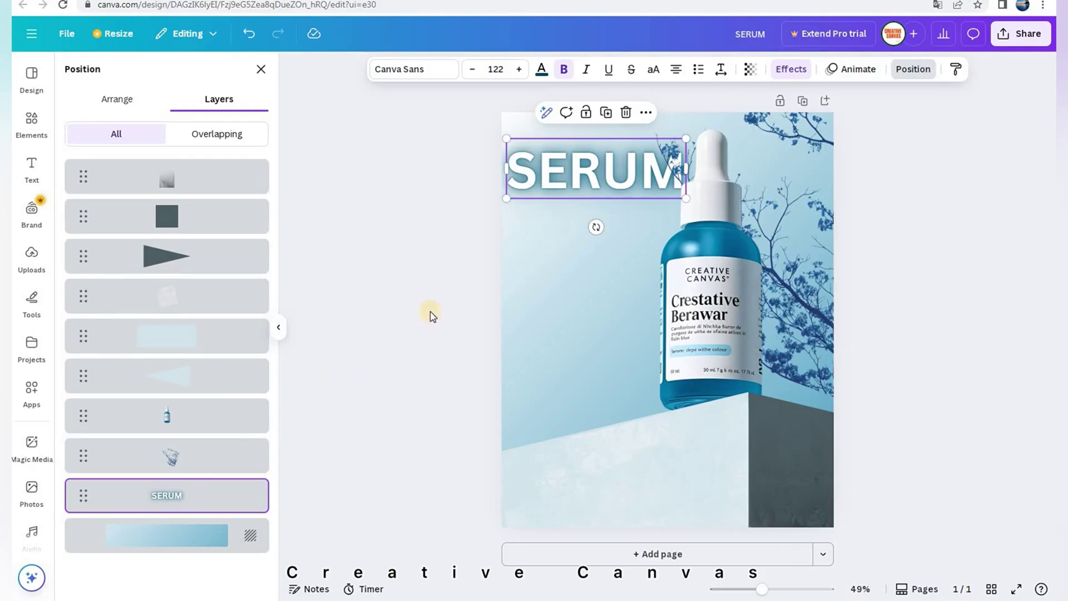
left_click(805, 195)
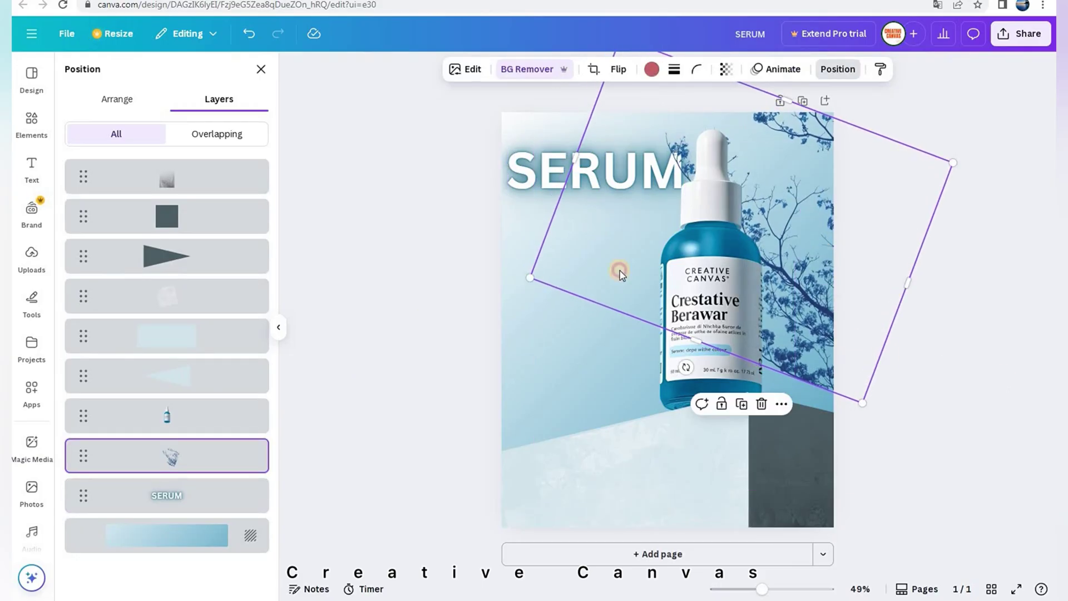
Change the SERUM heading font to Open Sauce, applied across the whole design
left_click(32, 167)
left_click(194, 329)
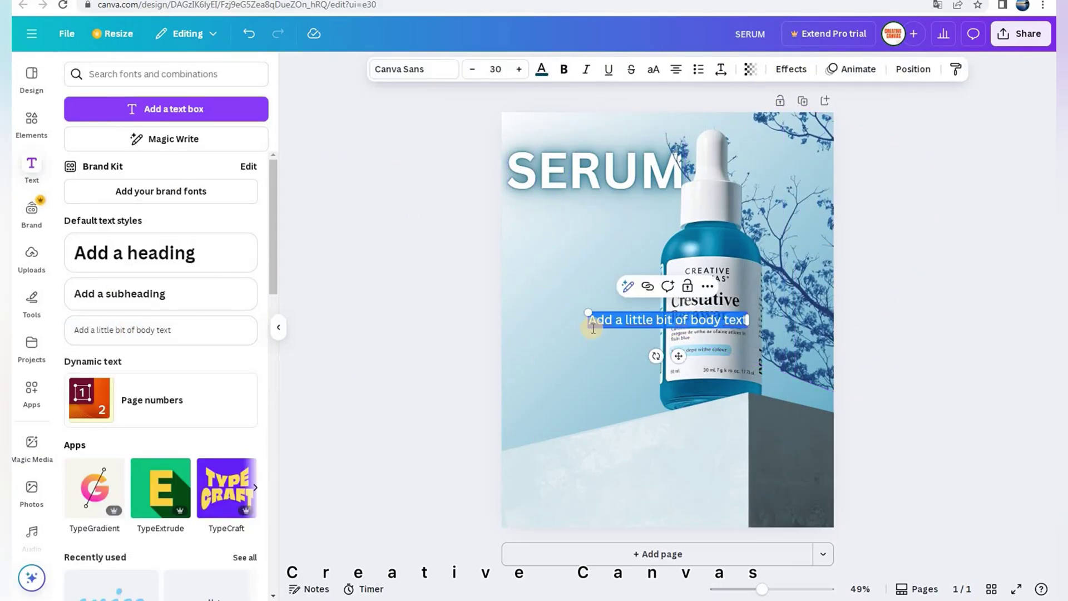
left_click(552, 166)
left_click(414, 69)
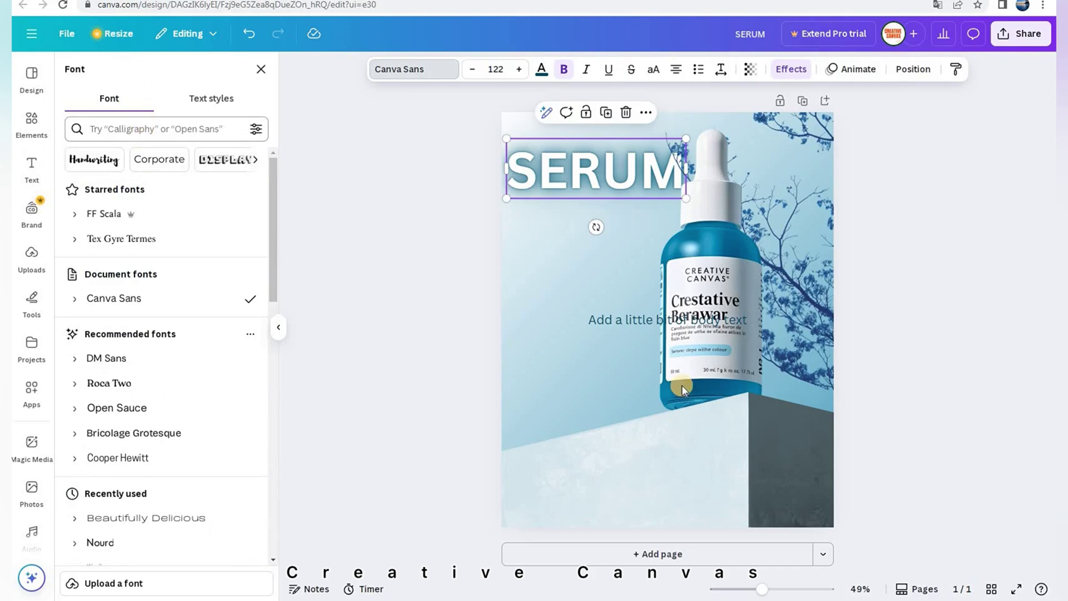
left_click(250, 35)
left_click(401, 73)
left_click(137, 129)
type("OPEN SA")
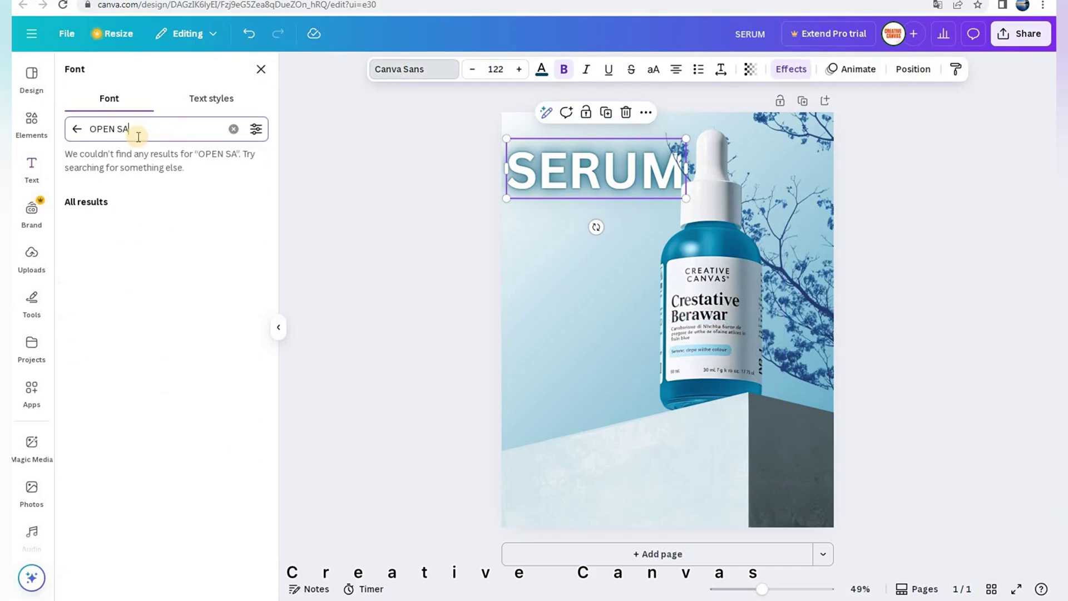
type("U")
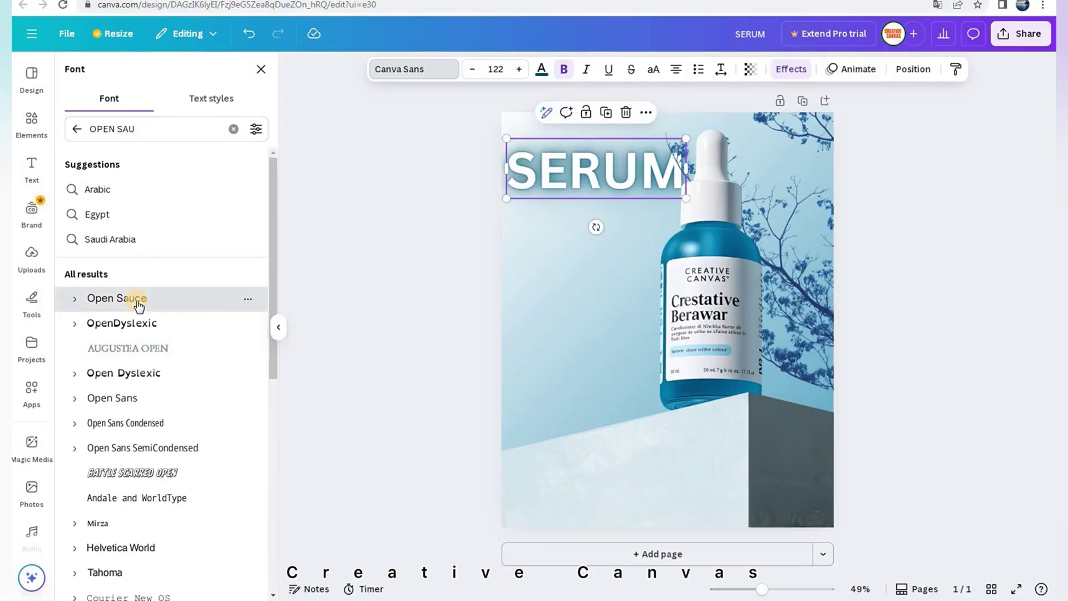
left_click(139, 305)
left_click(220, 579)
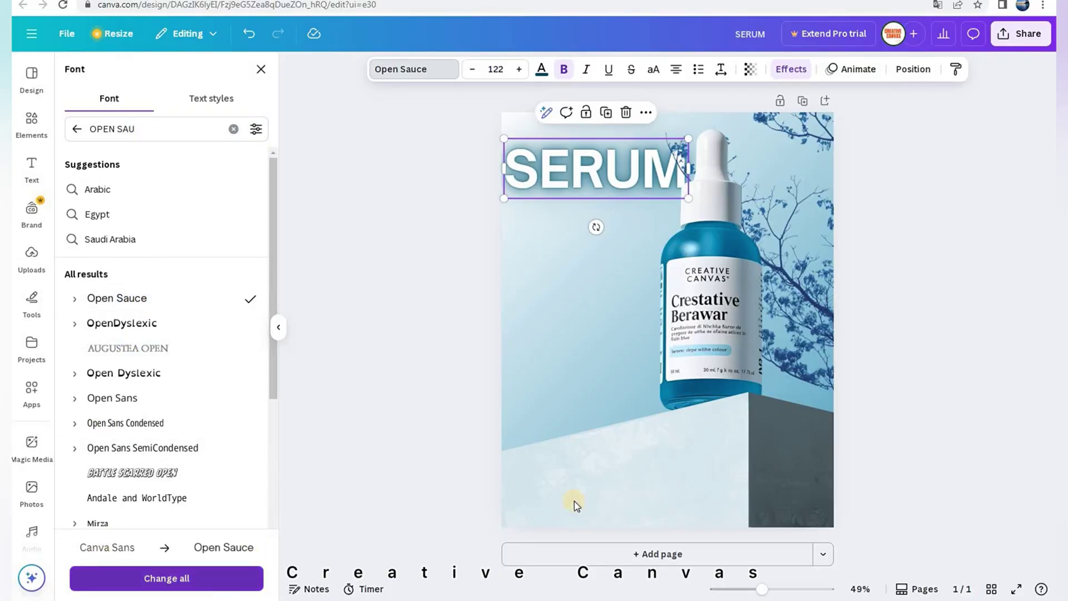
left_click(441, 328)
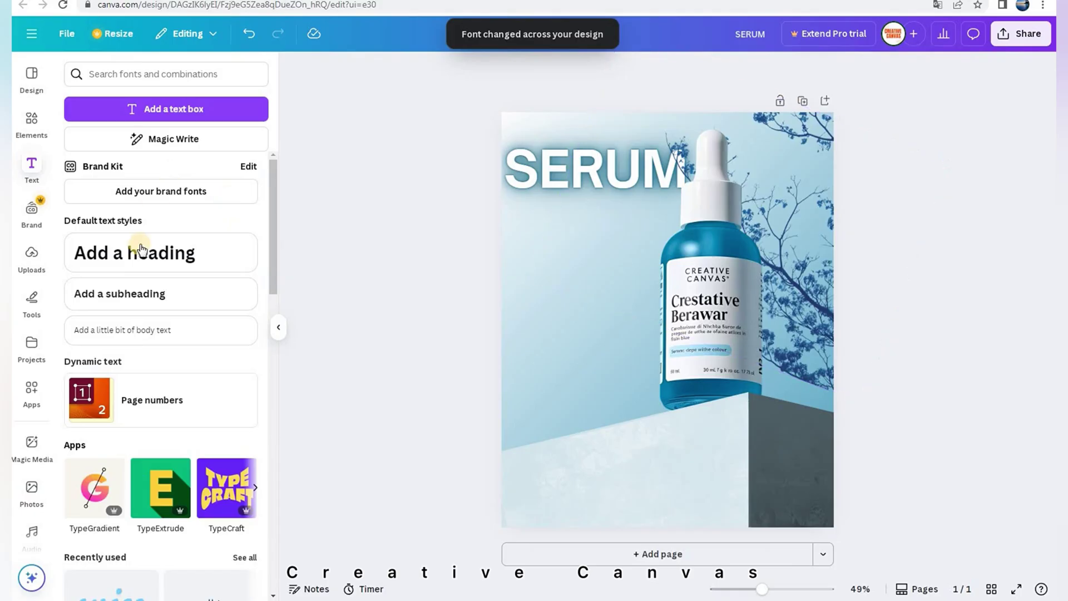
Add a non-bold 'CREATIVE CANVAS' subheading with wide letter spacing just under SERUM
left_click(138, 292)
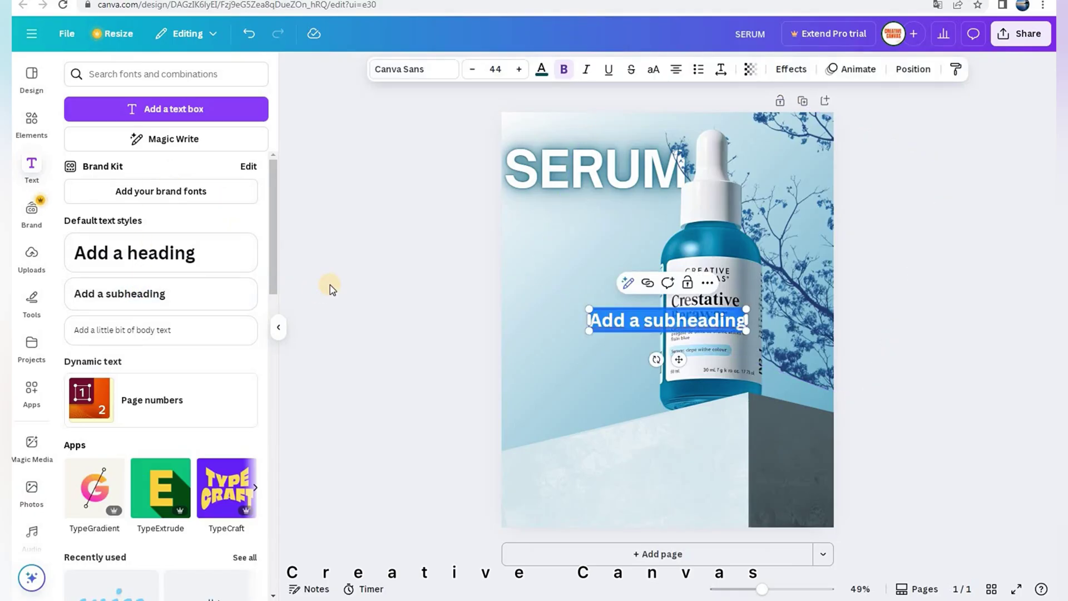
type("CREATIVE CANVAS")
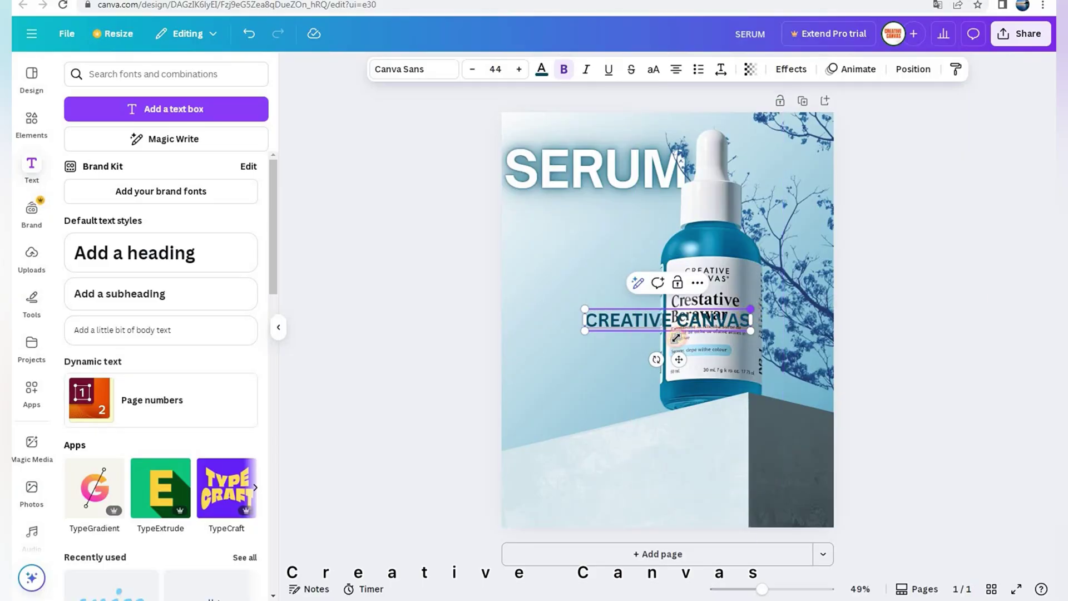
left_click_drag(751, 309, 582, 236)
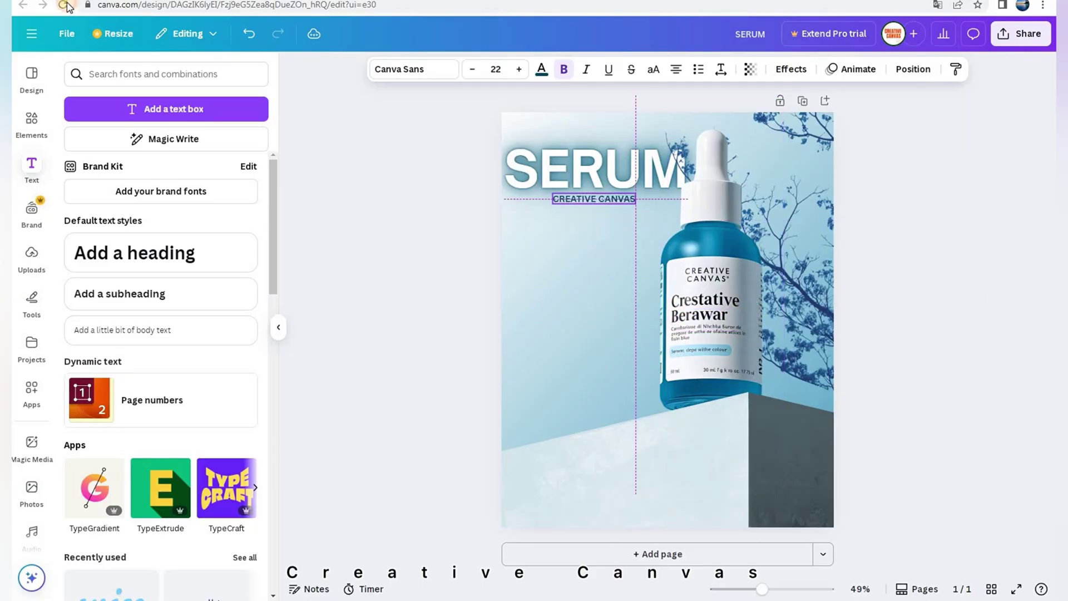
double_click(587, 199)
left_click(562, 71)
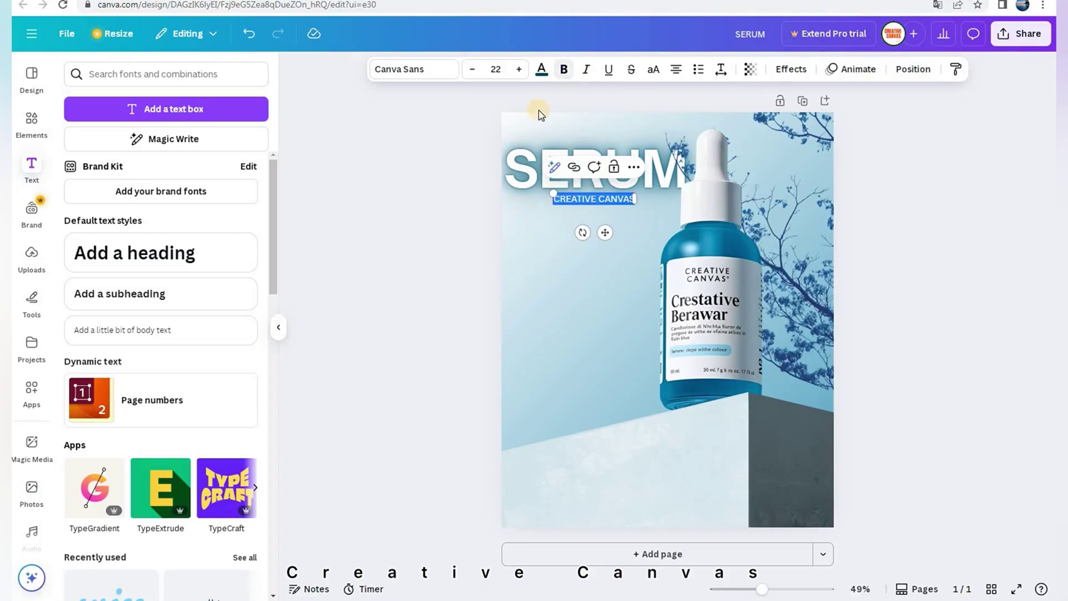
left_click(721, 69)
left_click_drag(680, 121, 742, 131)
left_click(546, 189)
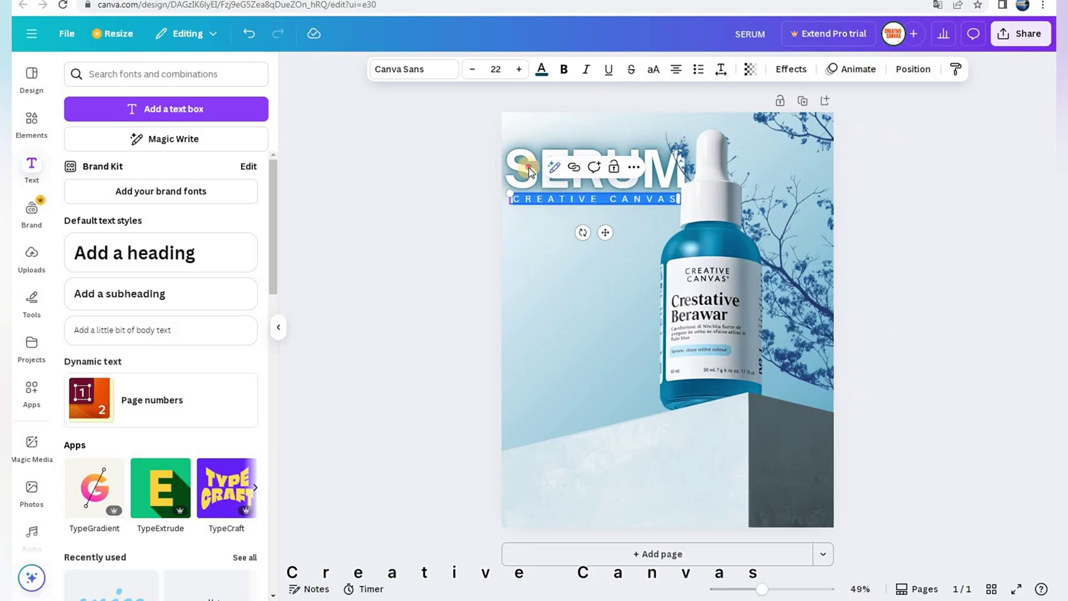
Shrink both the SERUM heading and the CREATIVE CANVAS subheading slightly
left_click(511, 143)
left_click_drag(504, 139, 518, 143)
left_click(520, 199)
left_click_drag(520, 196, 524, 198)
Paste the serum description as a small, justified, widened paragraph under the subheading
left_click(134, 330)
type("This 100% natural hyaluronic acid serum is one of the most concentrated on the market: 3.5% compared to 0.1 to 1% hyaluronic acid in conventional cosmetics.")
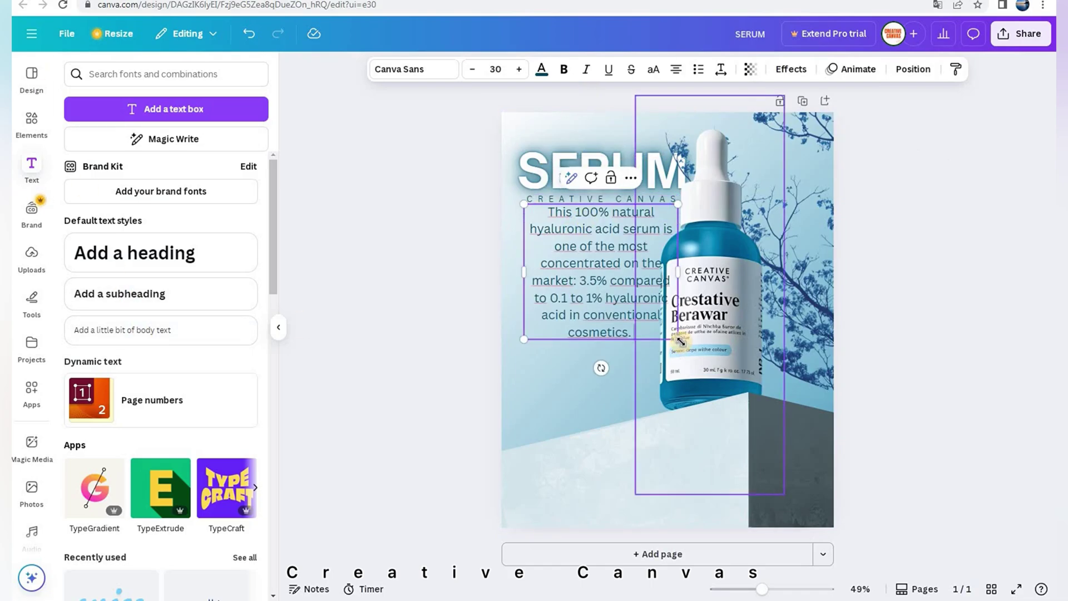
left_click_drag(728, 338, 580, 273)
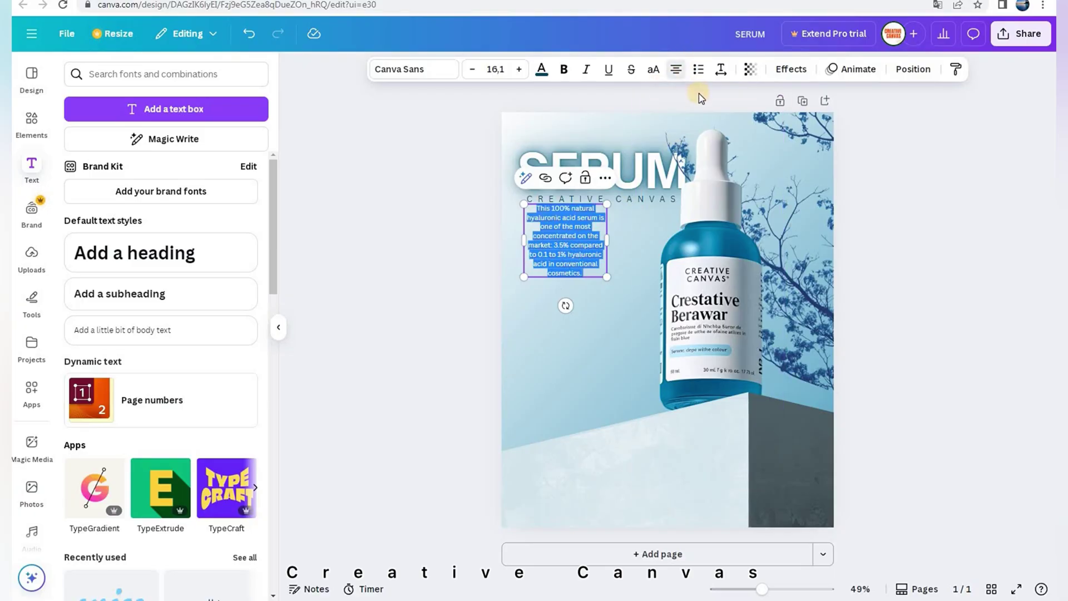
key("ctrl+a")
left_click(676, 69)
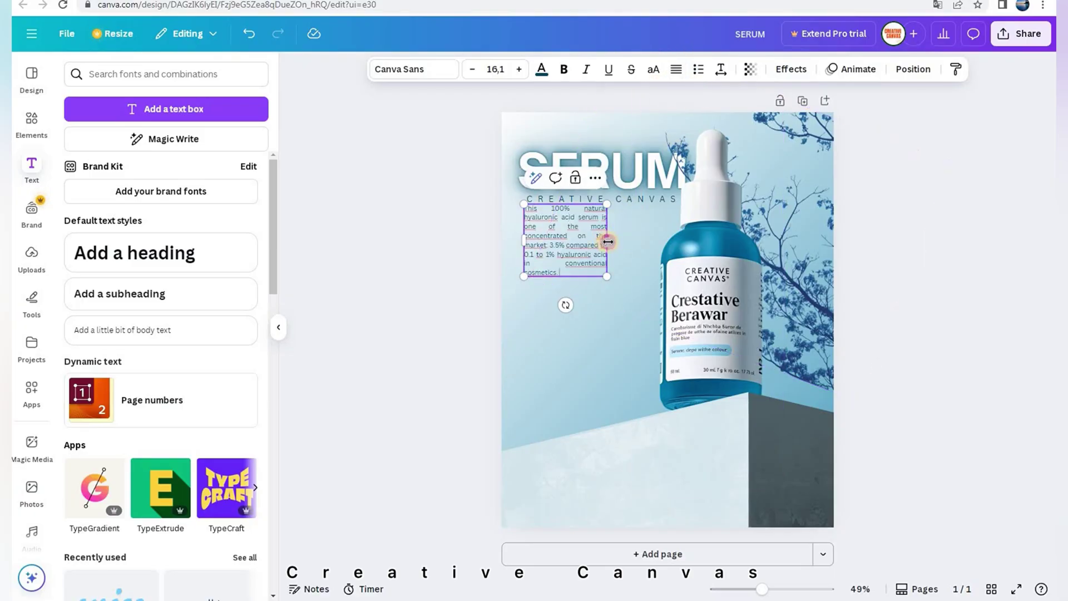
left_click_drag(619, 241, 663, 245)
left_click_drag(604, 267, 603, 279)
Fine-tune the CREATIVE CANVAS subheading's size and review the layout
left_click(588, 202)
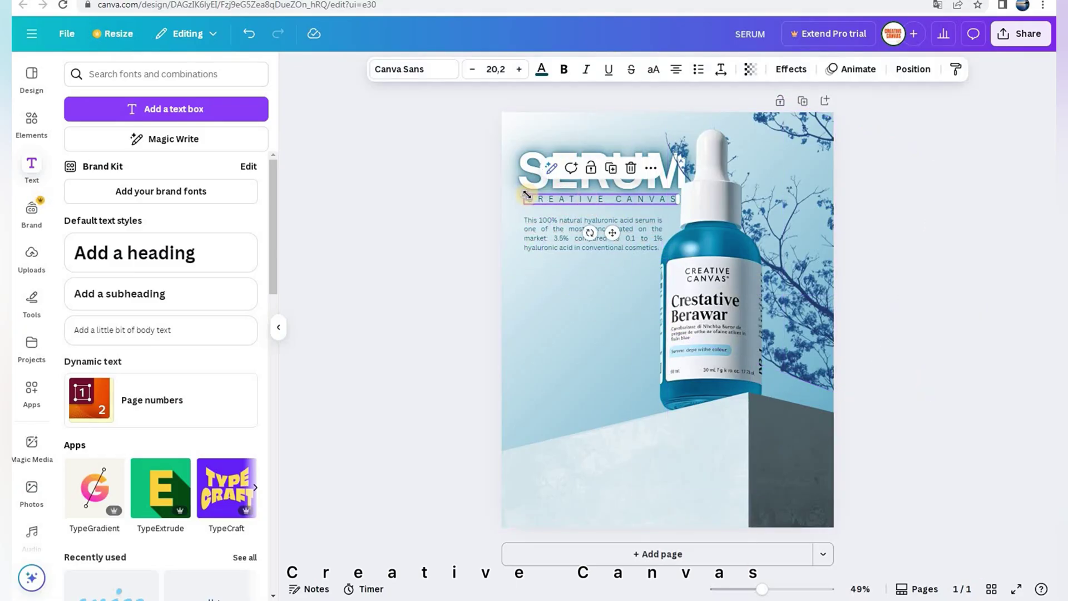
left_click_drag(525, 195, 524, 195)
left_click(988, 336)
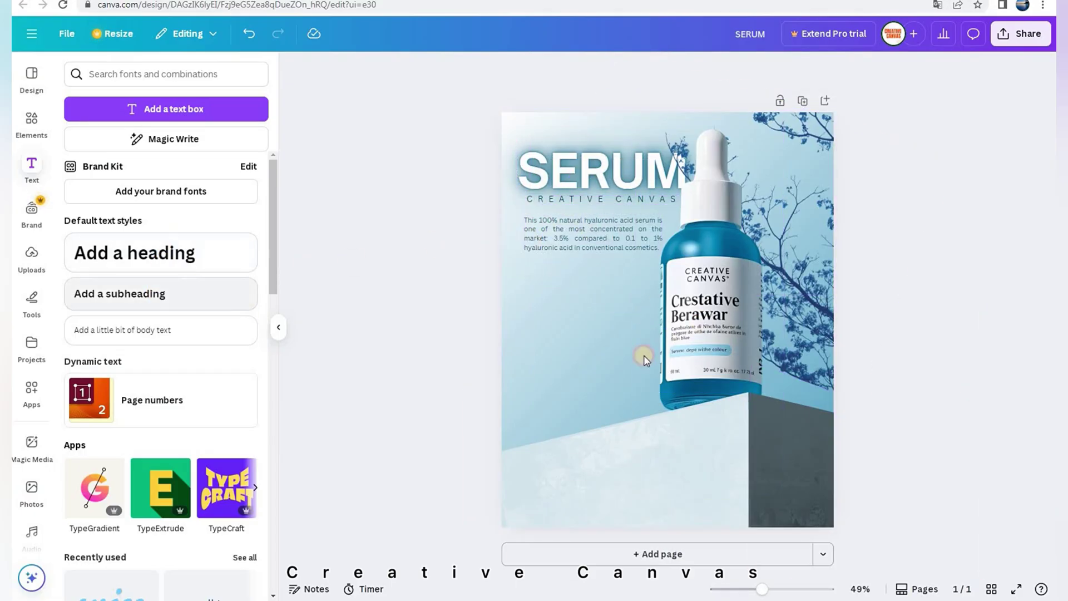
Add a one-line '1/ MOISTURIZING' label at size about 33 on the poster's left, below the paragraph
left_click_drag(643, 355, 749, 300)
key("BackSpace")
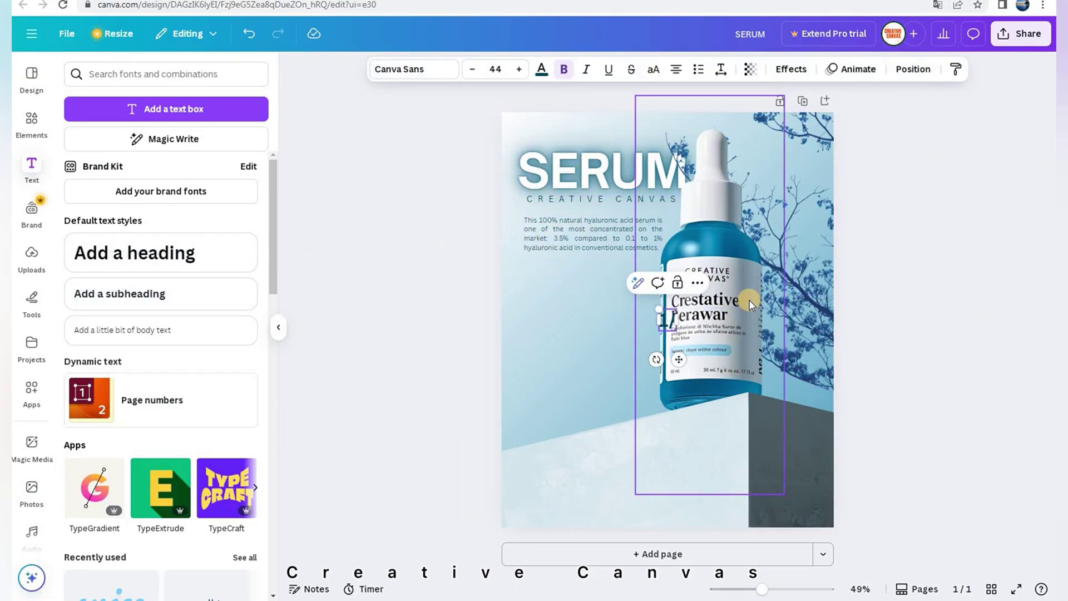
left_click_drag(679, 358, 552, 324)
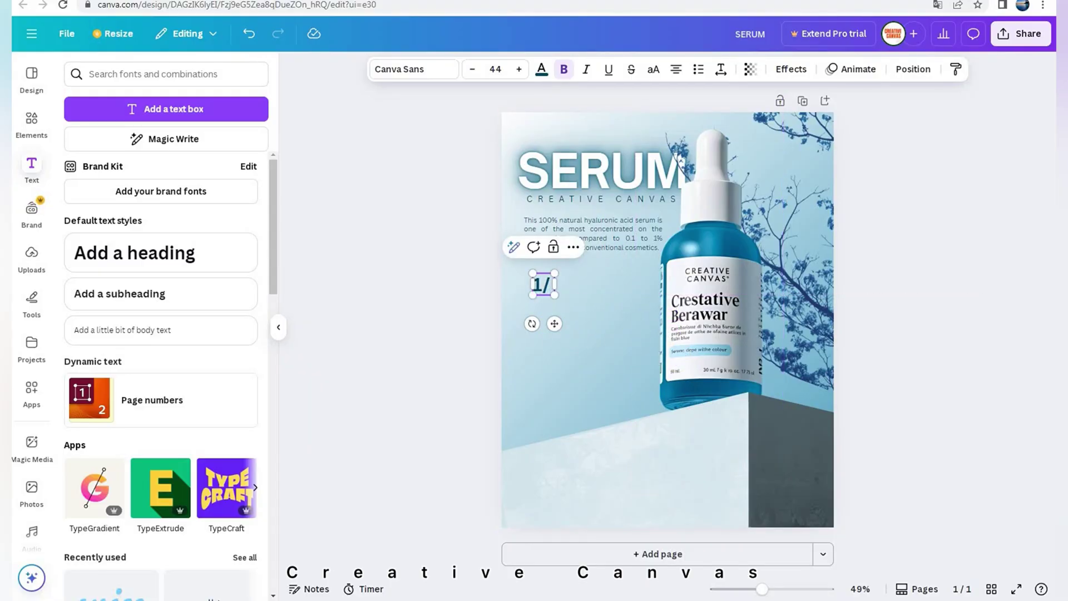
double_click(548, 285)
type("01/ MOISTURIZING")
key("BackSpace")
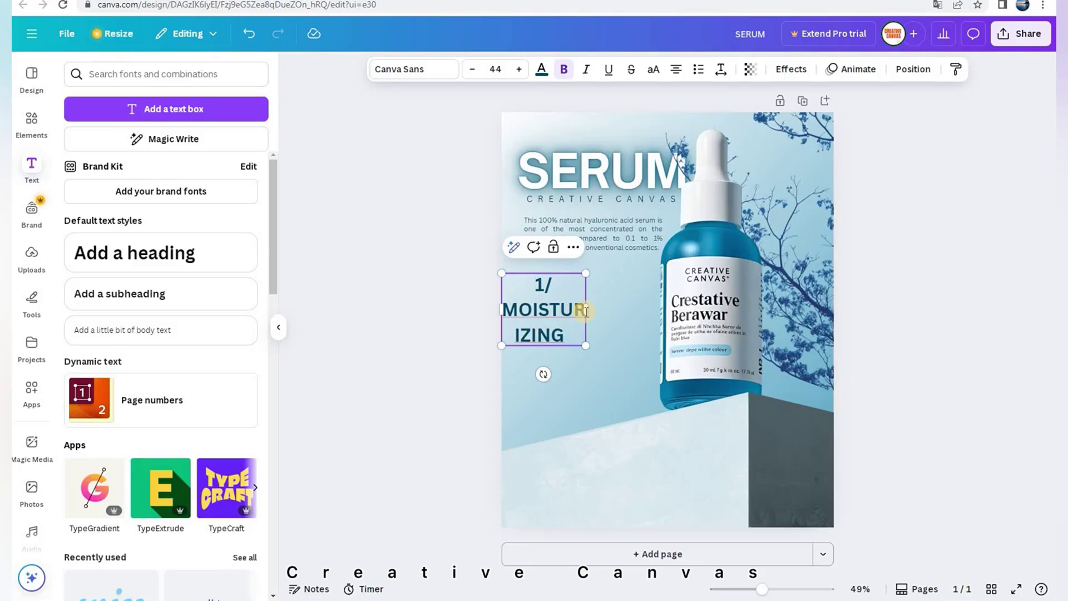
left_click_drag(599, 309, 680, 309)
left_click_drag(502, 274, 596, 320)
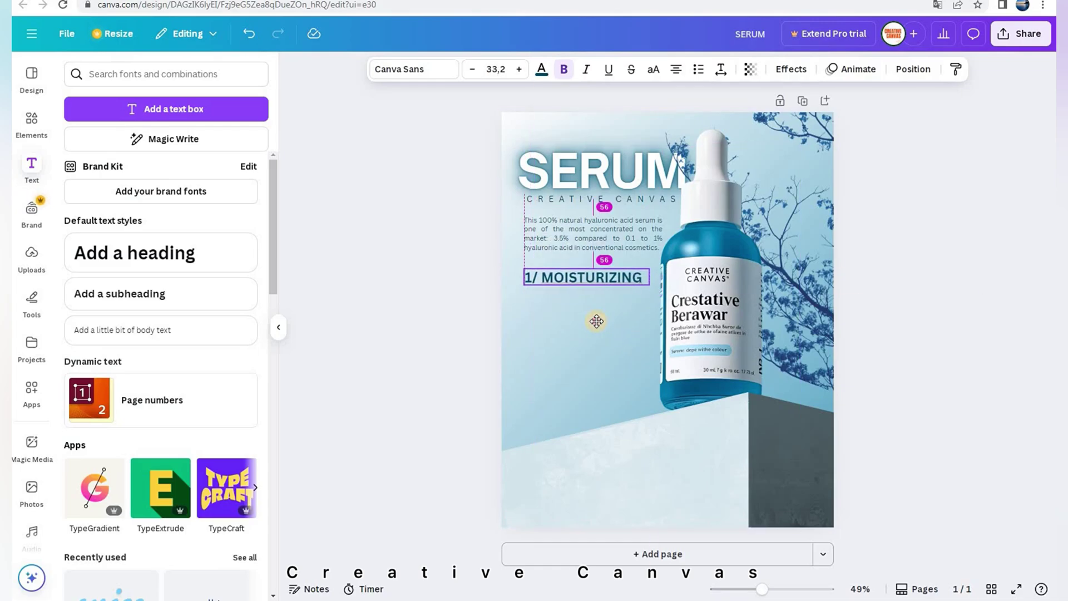
Set the MOISTURIZING label in the Nourd font
left_click(389, 69)
left_click(233, 130)
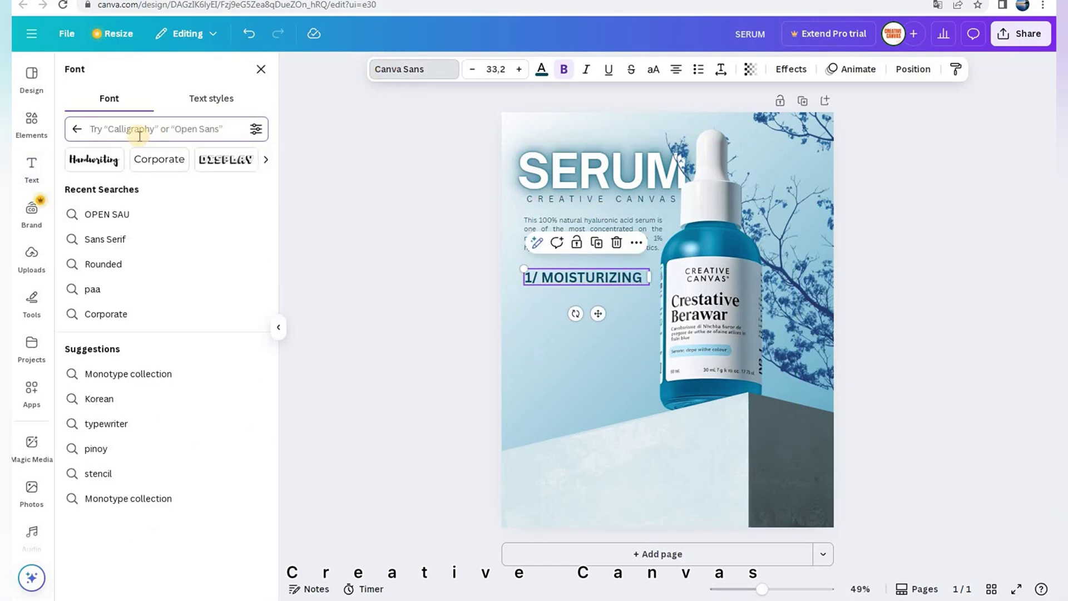
type("NOURD")
left_click(106, 189)
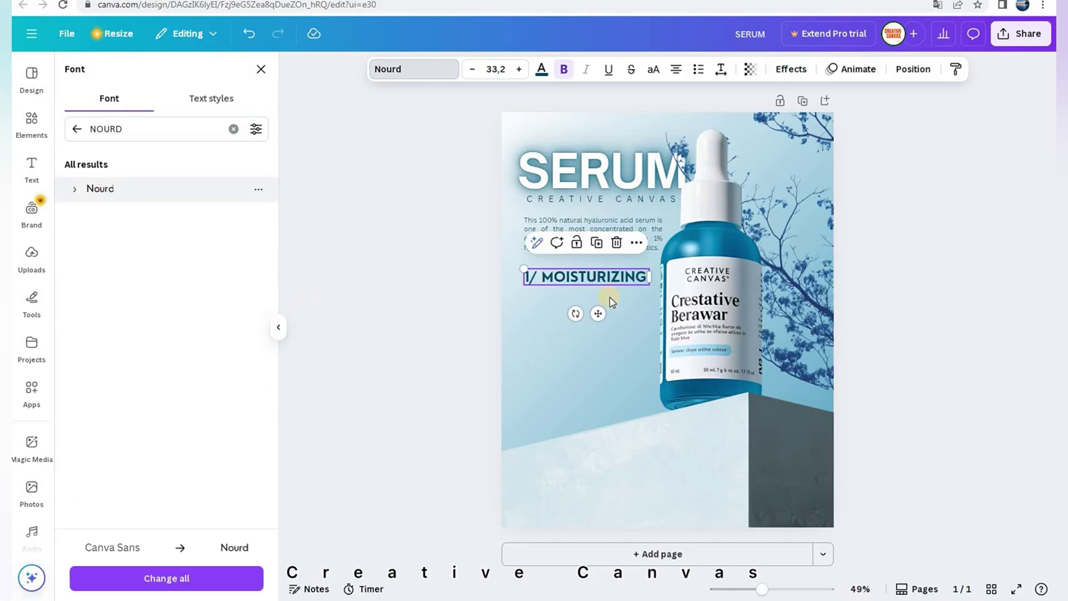
Add the lines '2/ ANTI AGEING' and '3/ ALL SKIN TYPES' to the benefit list
left_click(645, 279)
key("Return")
left_click(605, 301)
left_click(597, 319)
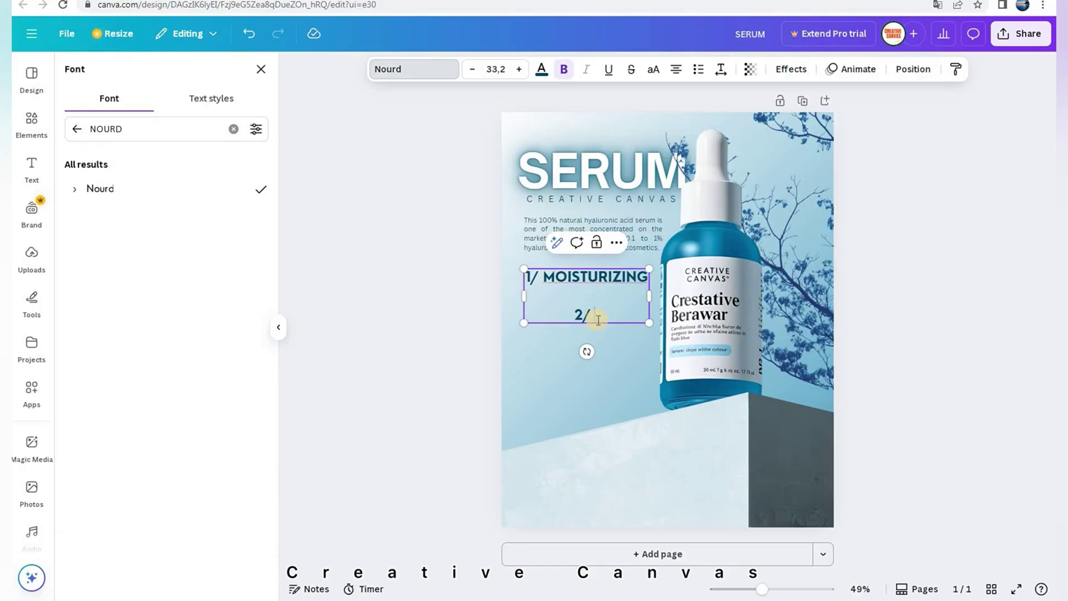
type("ANTI AGEING")
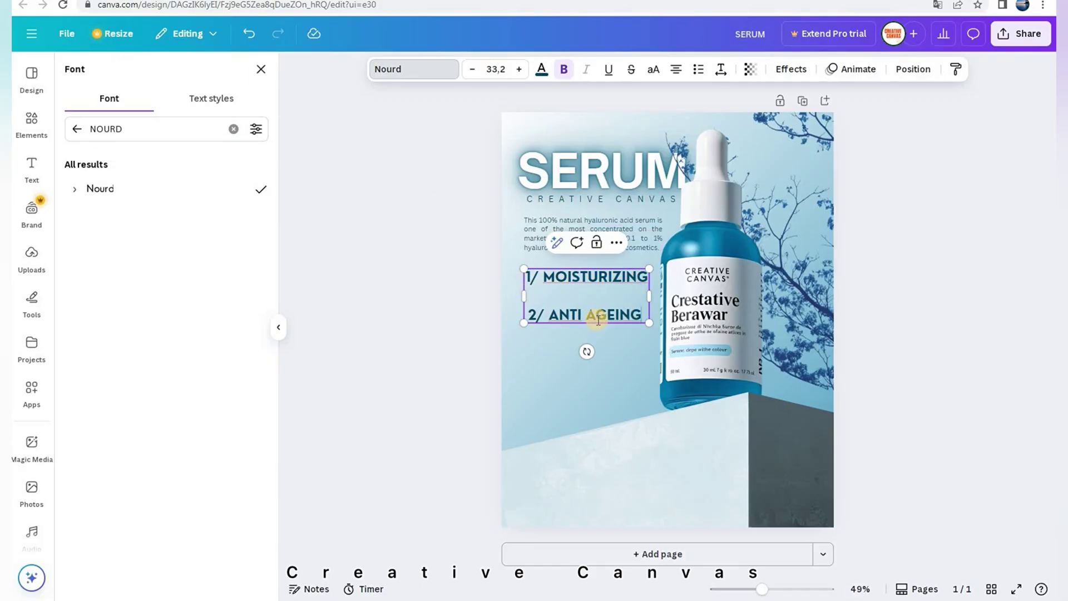
key("Return")
type("3")
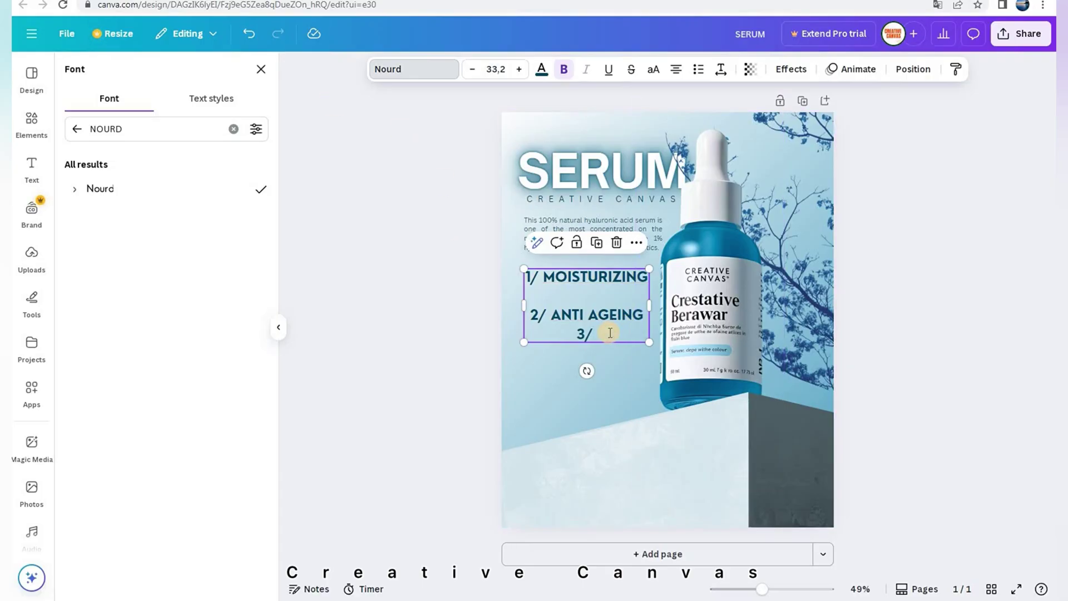
type("/ ALL SKIN TYPES")
Scale the list down and widen its box so every benefit fits on one line
left_click_drag(645, 362, 632, 348)
left_click_drag(634, 309, 651, 312)
key("Return")
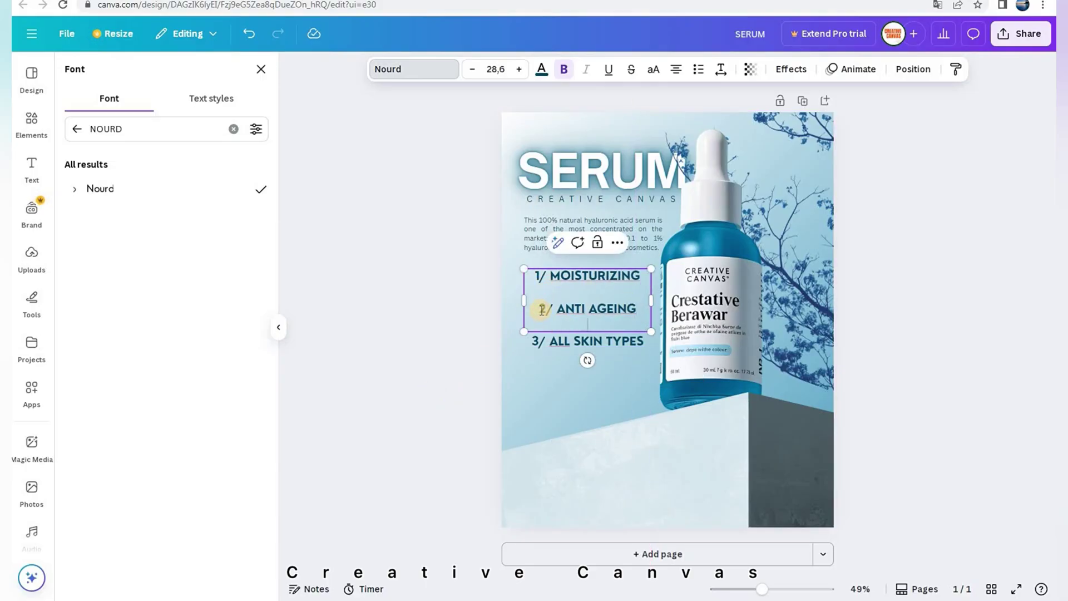
key("Return")
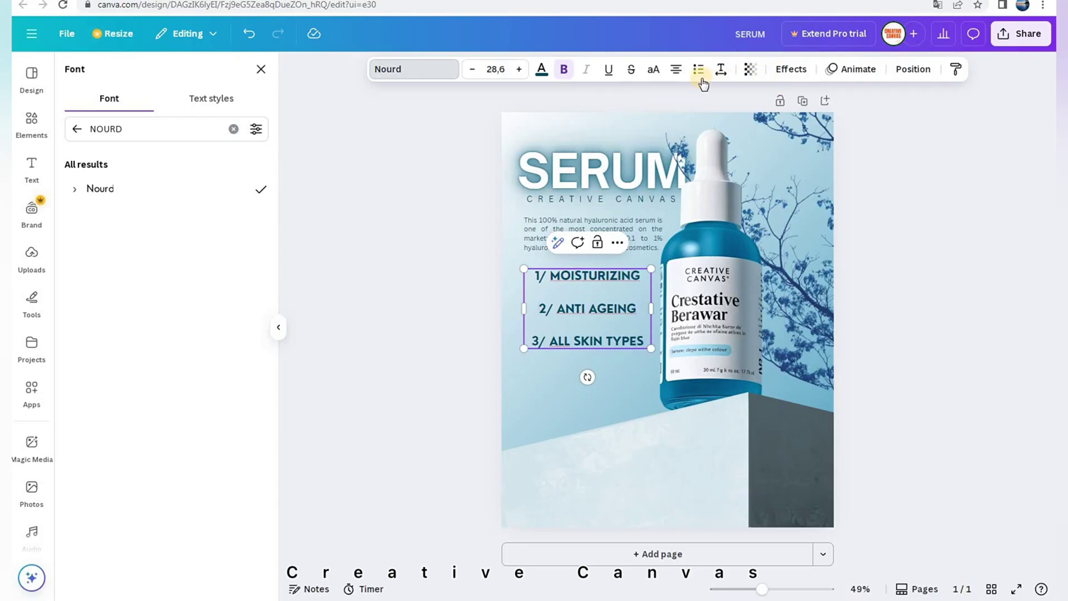
Left-align all three benefit lines and tighten the line spacing to 1.04
left_click(677, 68)
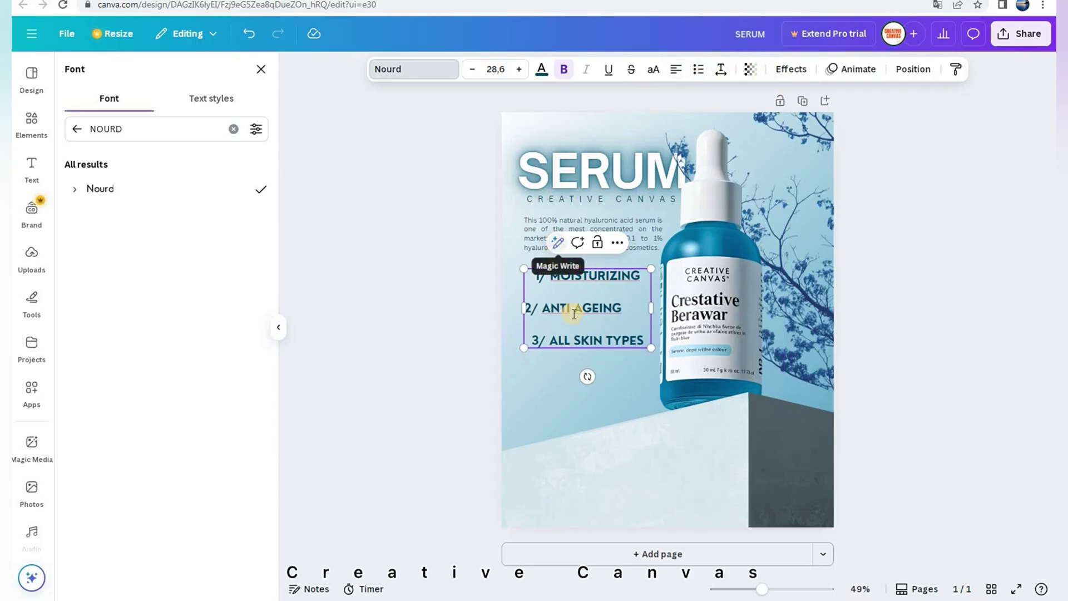
triple_click(574, 313)
left_click(677, 69)
left_click(677, 69)
left_click(720, 69)
left_click_drag(698, 164, 687, 161)
left_click(340, 391)
left_click(372, 431)
Remove bold from the whole benefit list
left_click(538, 276)
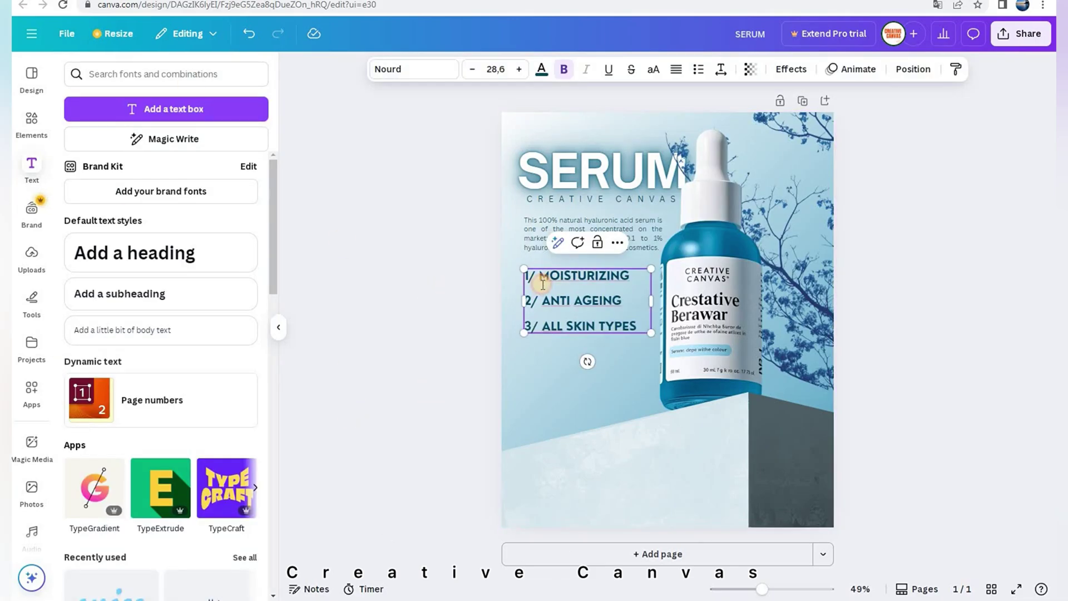
key("ctrl+a")
left_click(569, 74)
left_click(454, 469)
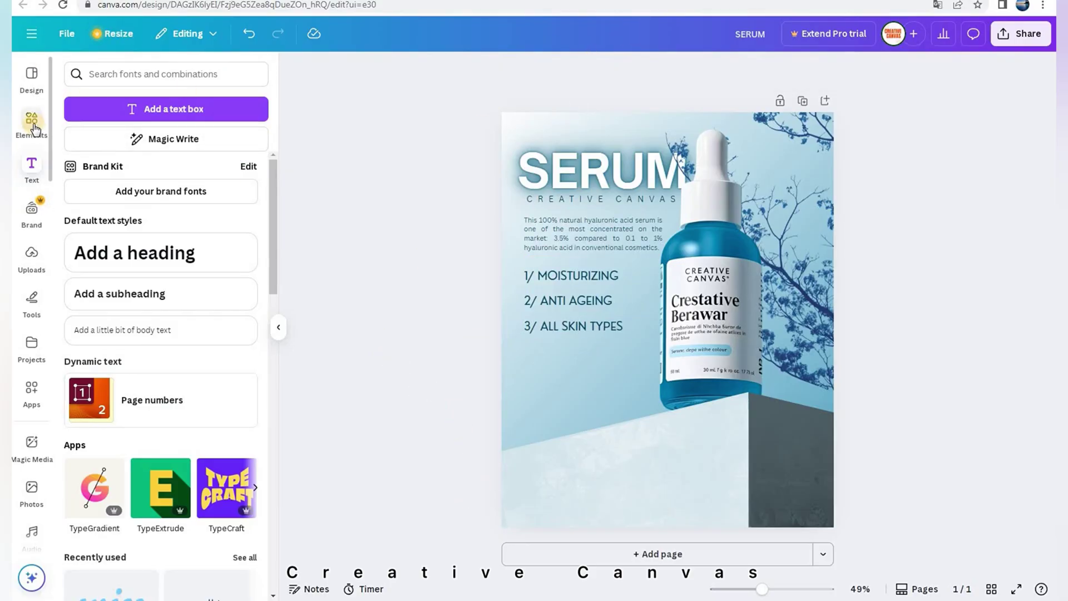
Insert the green '100% NATURAL' stamp graphic, shrunk to a small badge in the lower-left corner
left_click(100, 74)
left_click(233, 74)
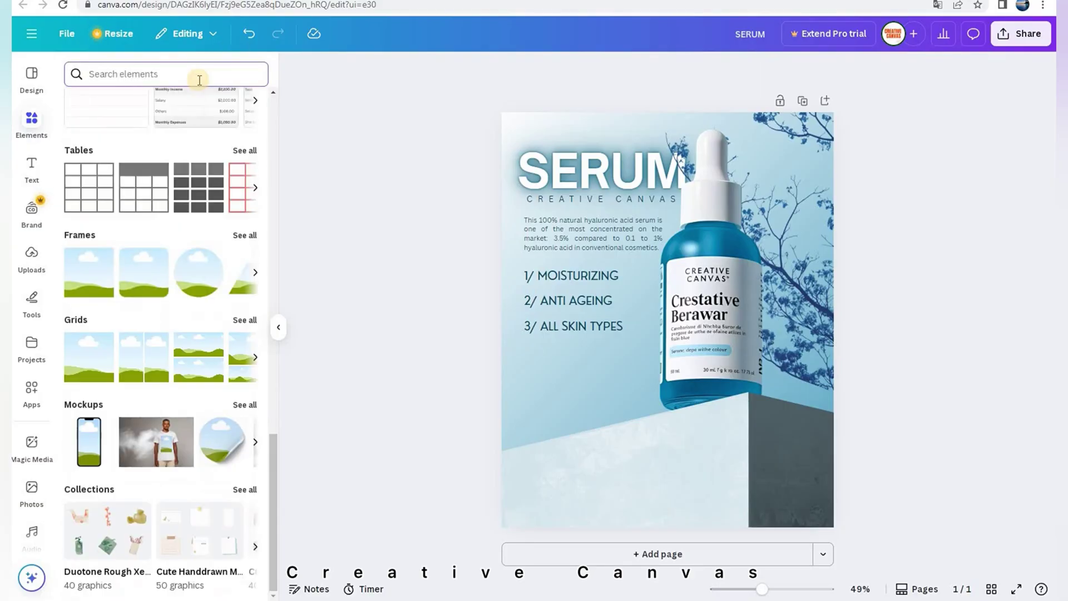
type("100")
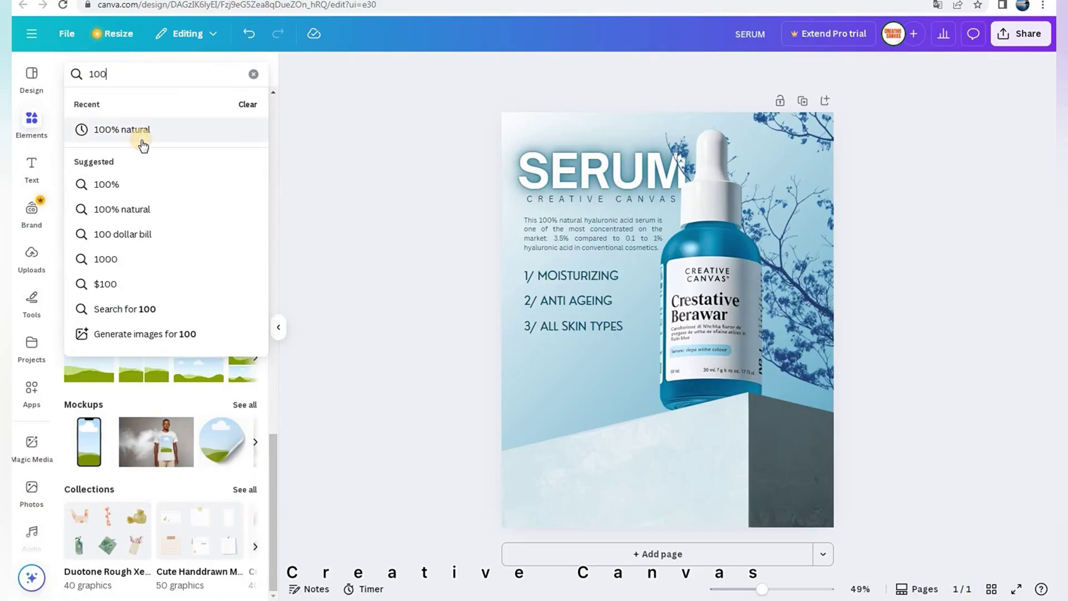
left_click(142, 143)
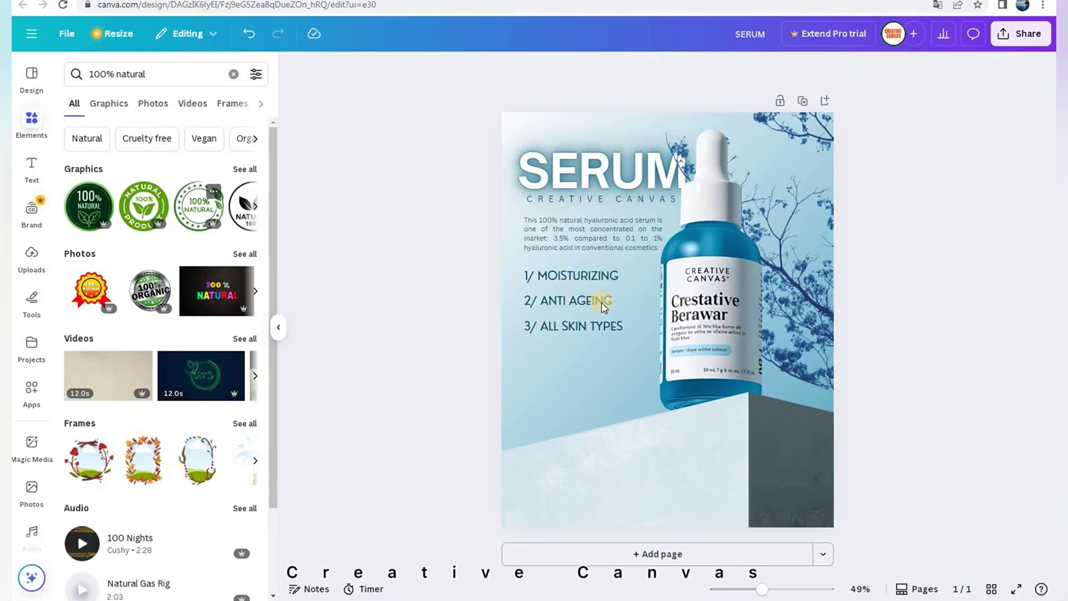
left_click(638, 323)
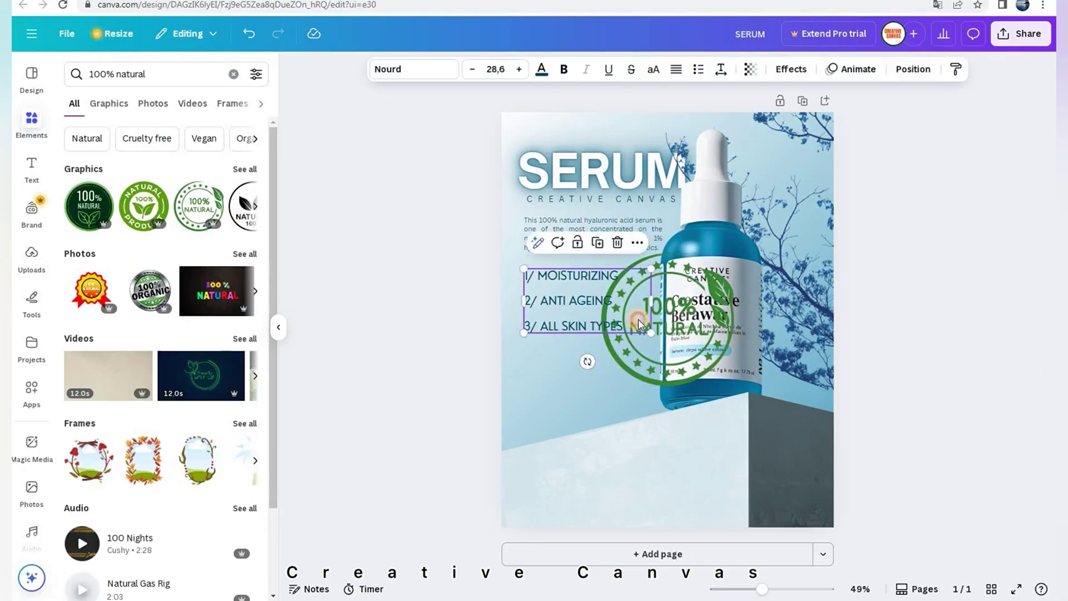
left_click(660, 371)
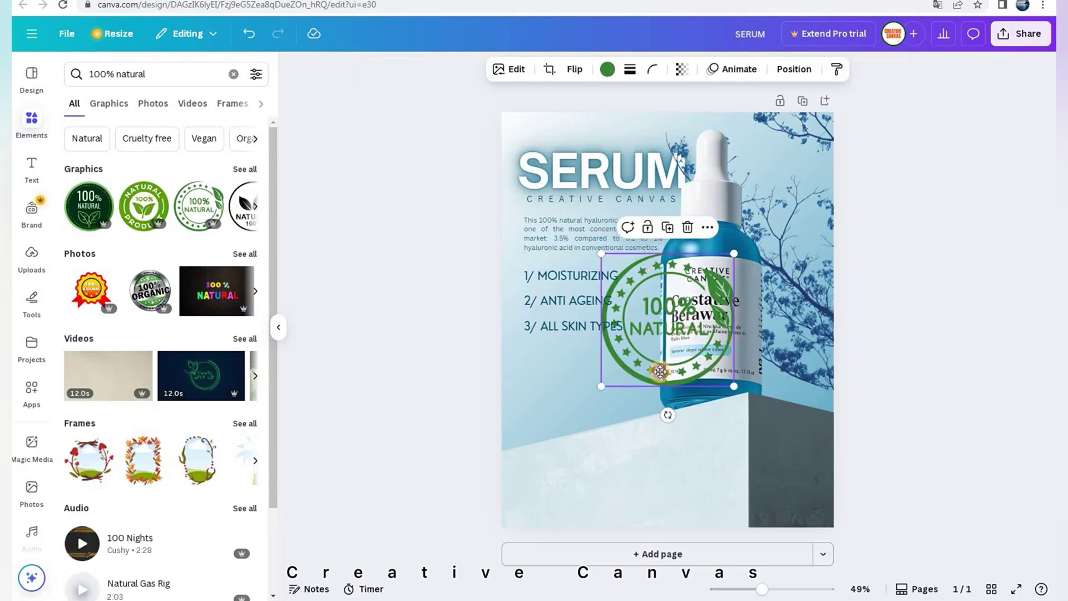
left_click_drag(659, 371, 568, 499)
left_click_drag(603, 425, 545, 514)
Recolour the 100% NATURAL badge dark azure #004D64
left_click(608, 69)
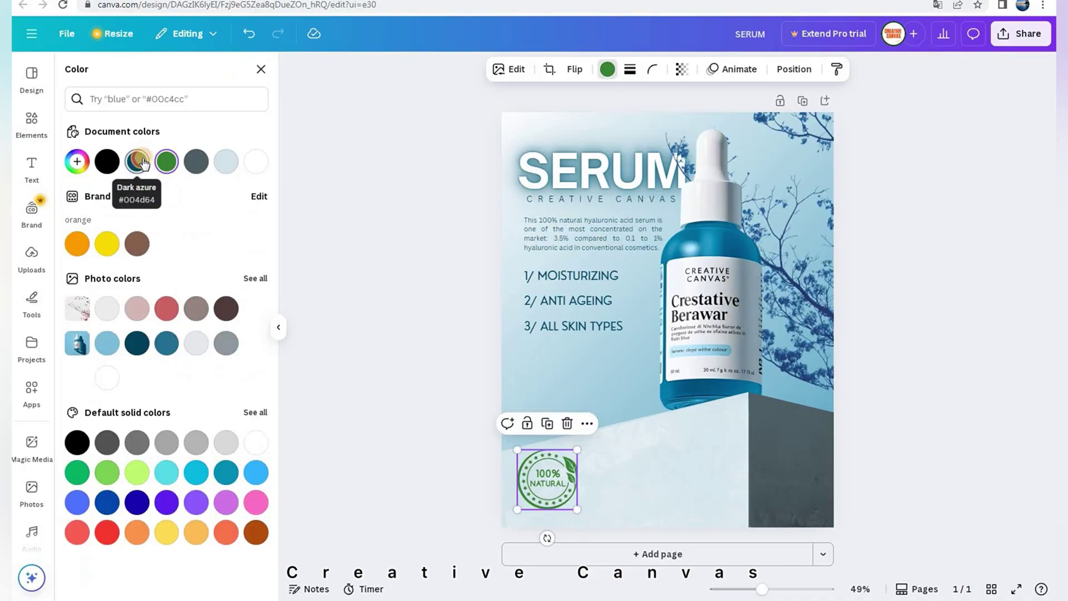
left_click(137, 162)
left_click(379, 355)
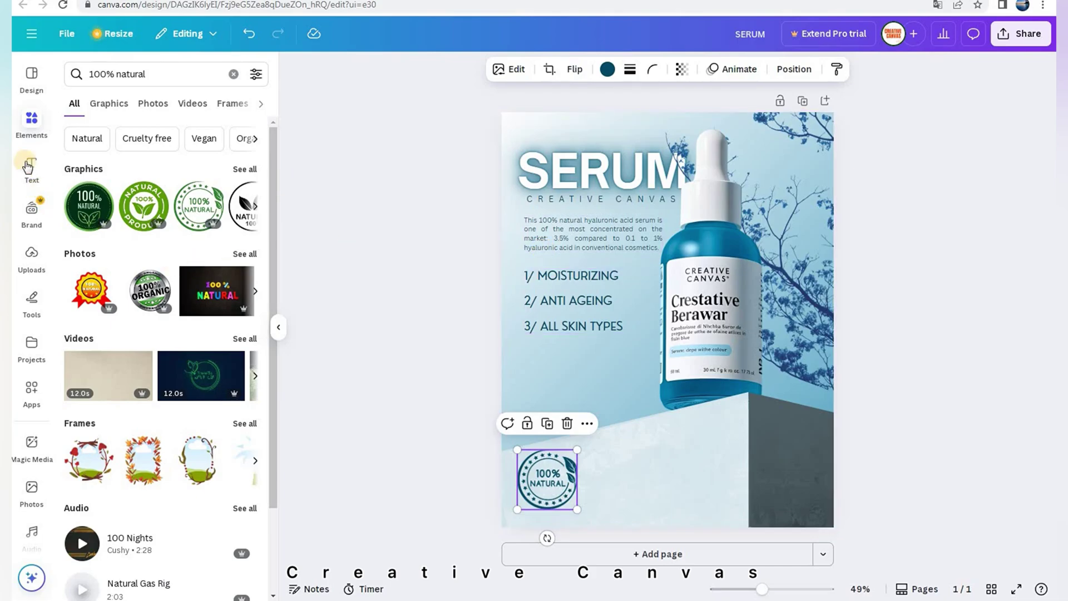
left_click(28, 166)
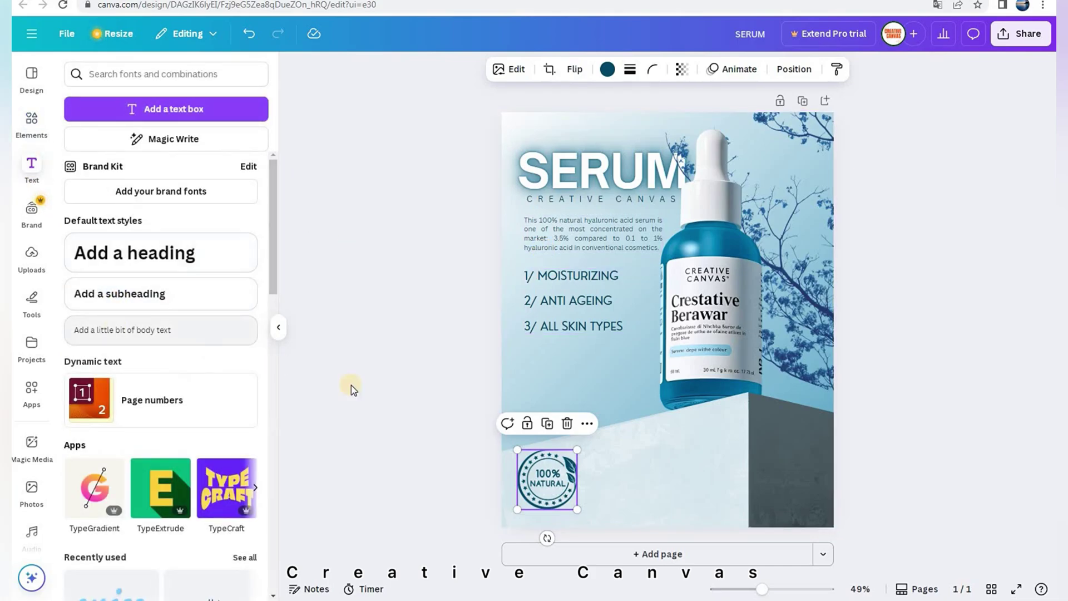
left_click(123, 330)
left_click_drag(677, 363, 681, 551)
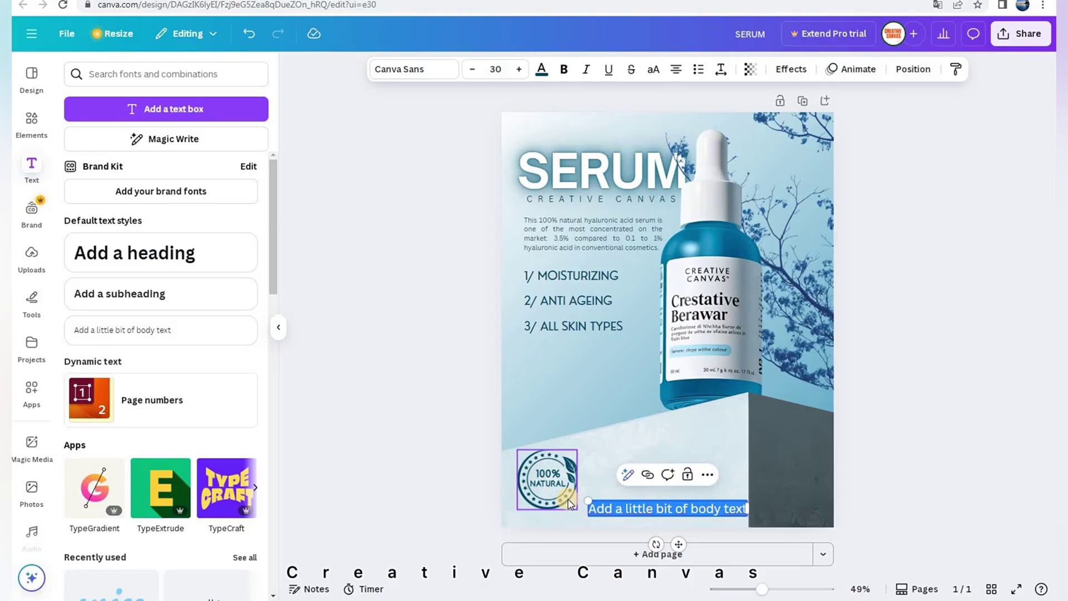
type("WW")
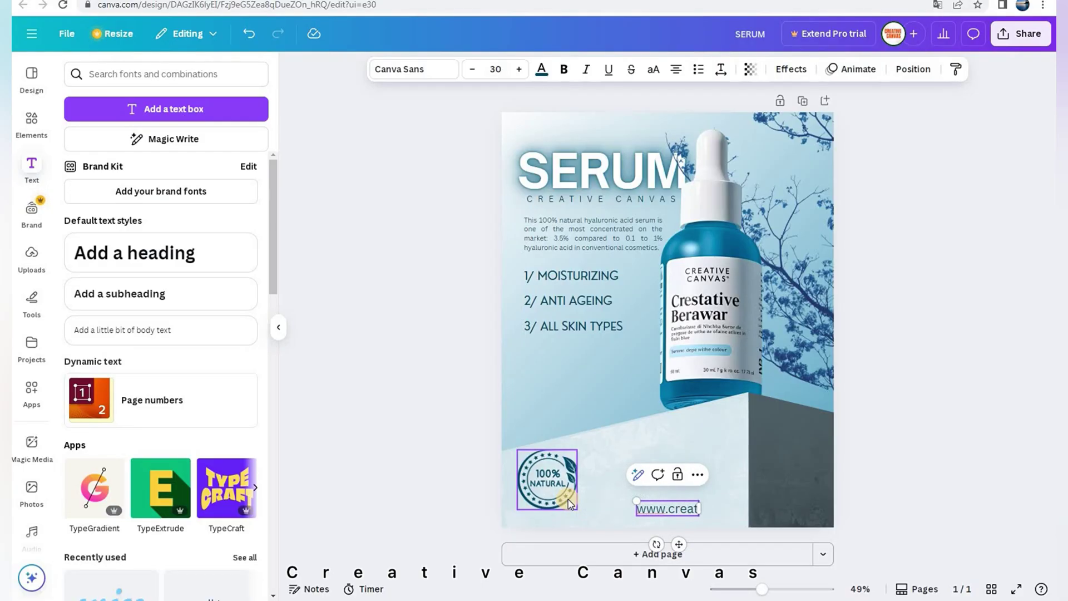
type("w.creative-carvas")
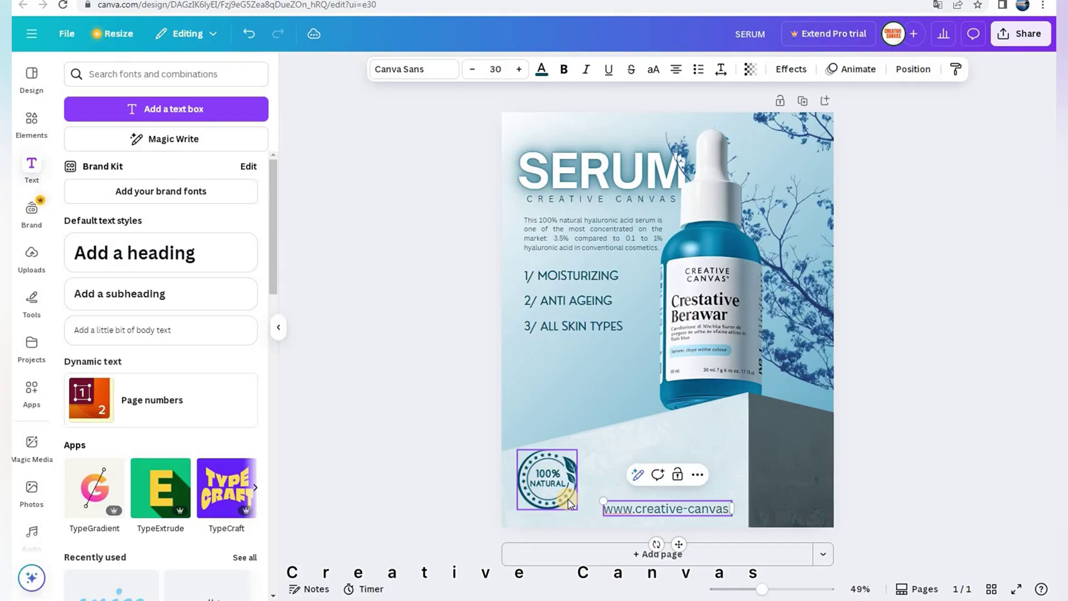
type(".com")
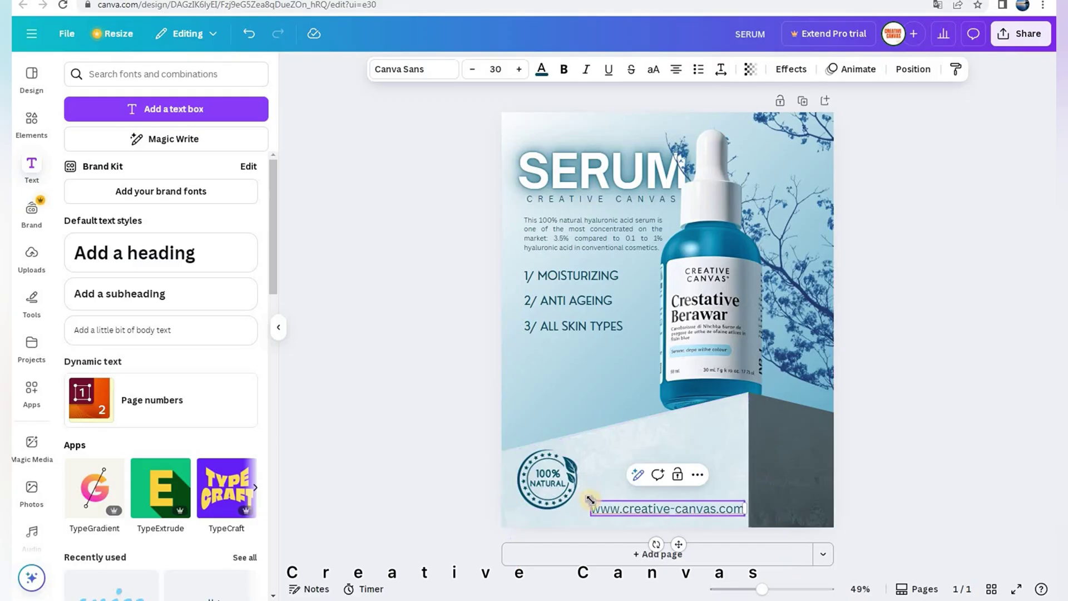
left_click_drag(614, 511, 635, 505)
mouse_move(694, 545)
left_mouse_down()
mouse_move(684, 545)
mouse_move(697, 543)
left_mouse_up()
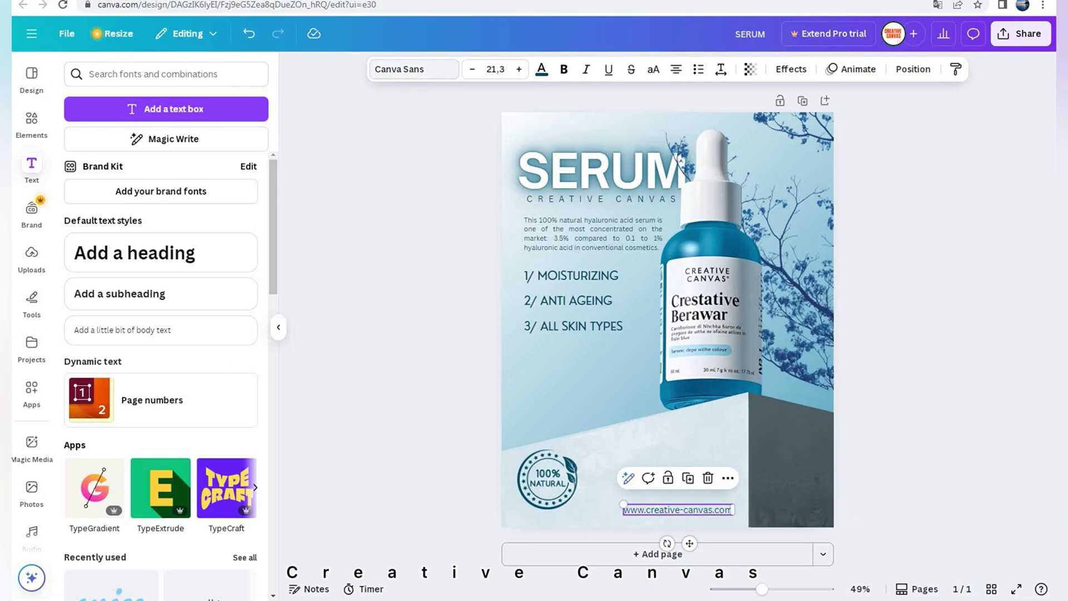
double_click(690, 508)
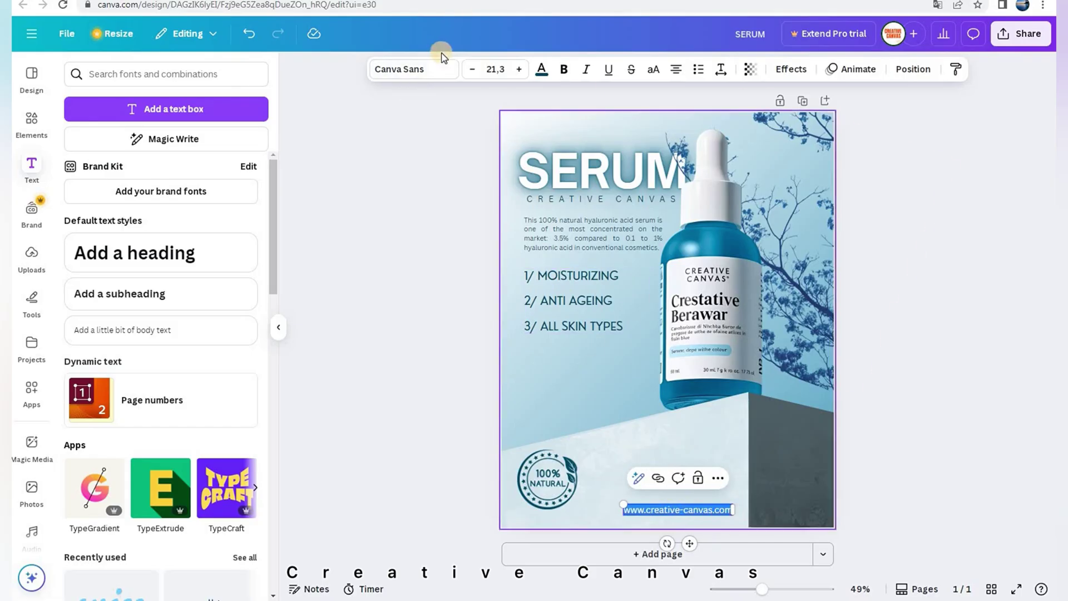
left_click(423, 69)
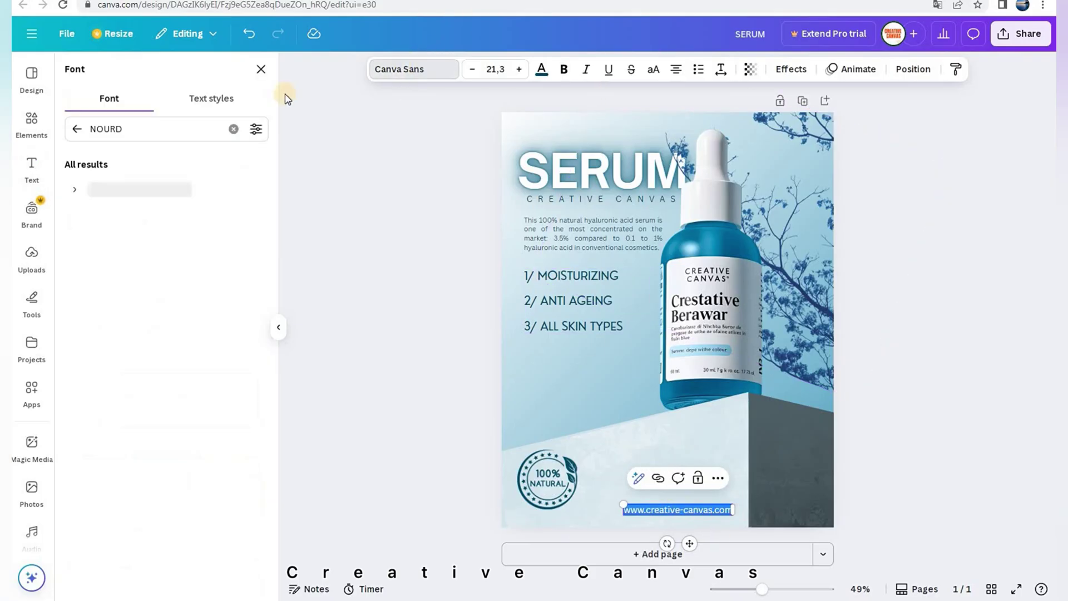
left_click(233, 128)
type("be")
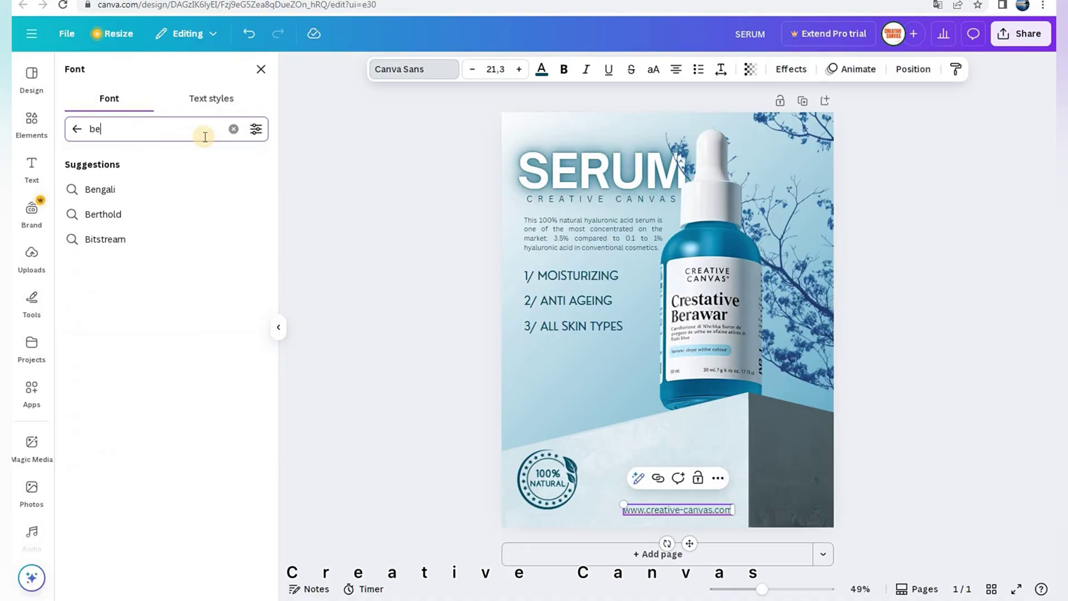
type("autiffu")
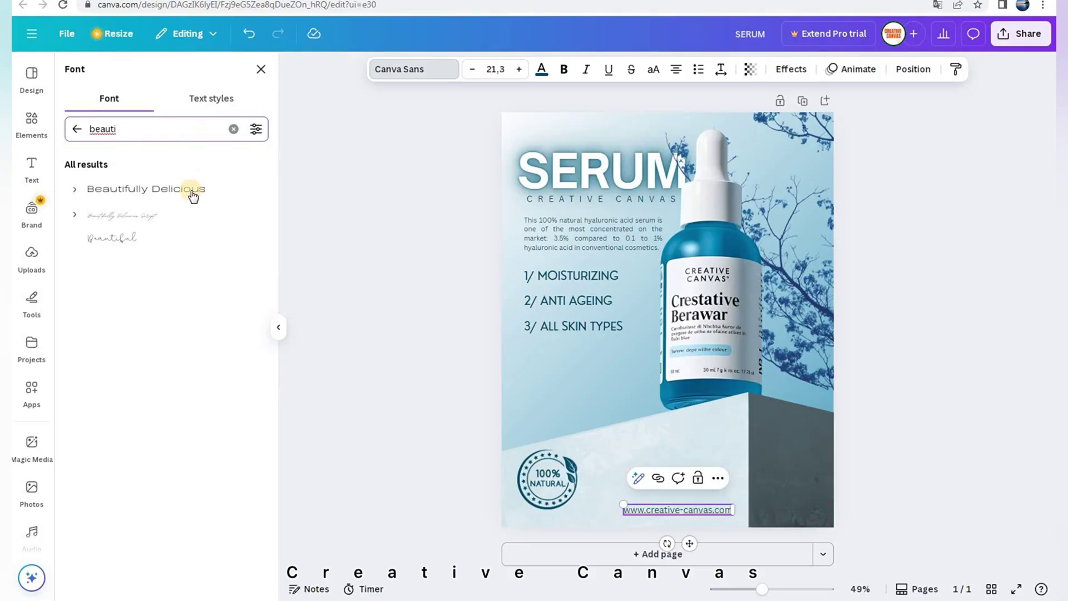
left_click(191, 190)
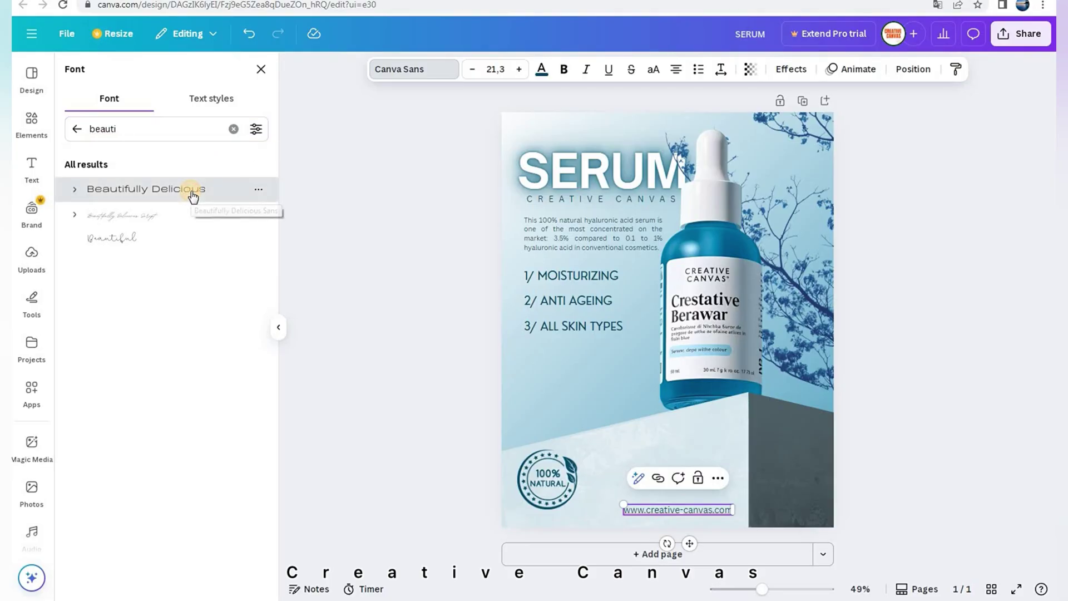
left_click(374, 409)
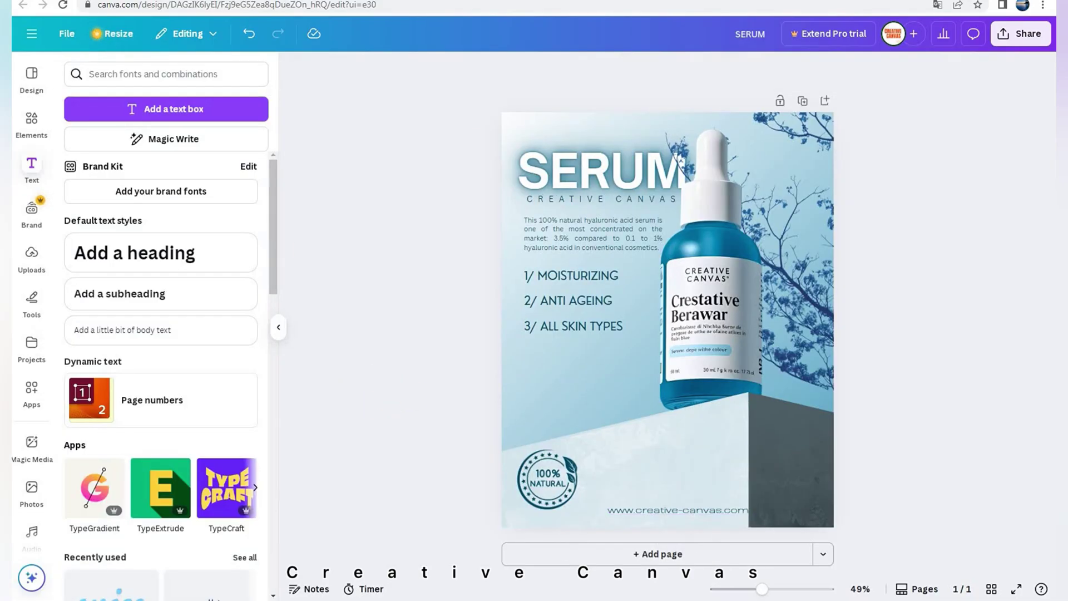